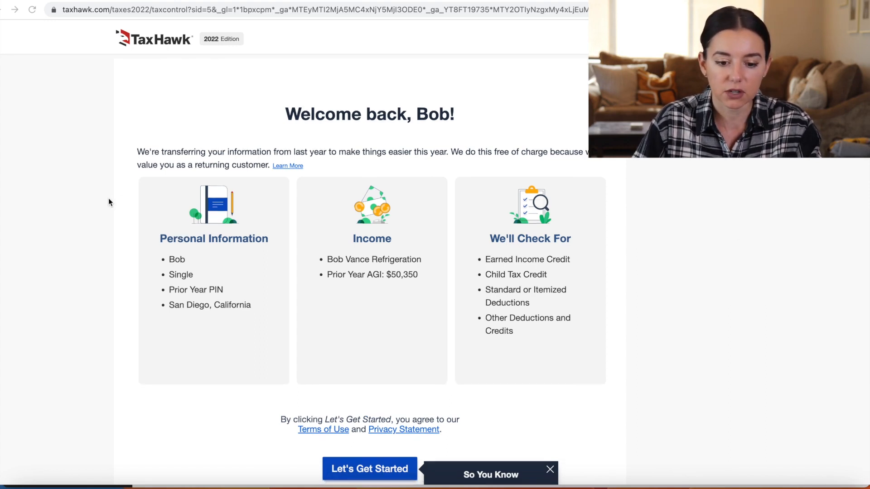
Review the information transferred from last year, dismiss the Terms of Use notice, and start the 2022 return.
scroll(109, 199, "down", 1)
scroll(107, 197, "down", 1)
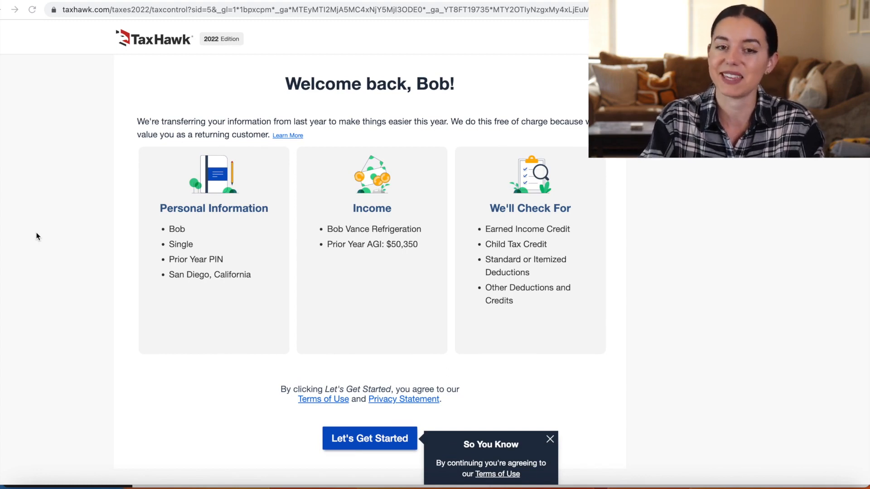
scroll(282, 315, "down", 1)
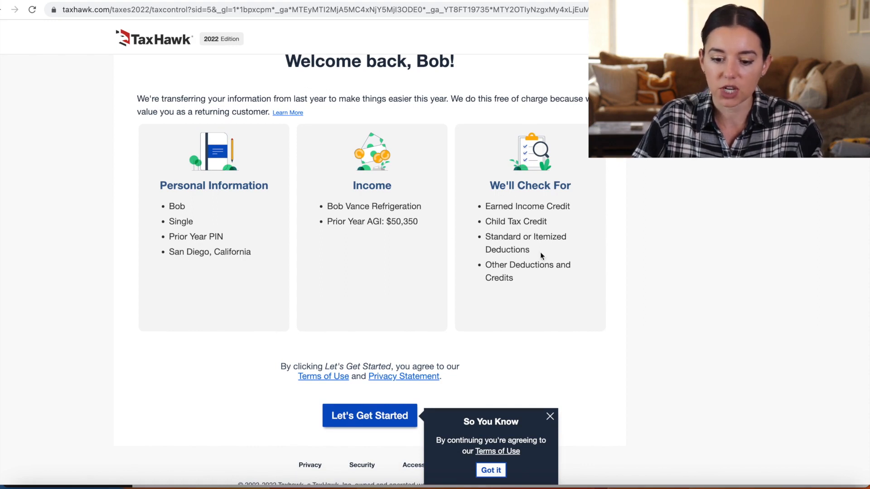
scroll(540, 252, "down", 1)
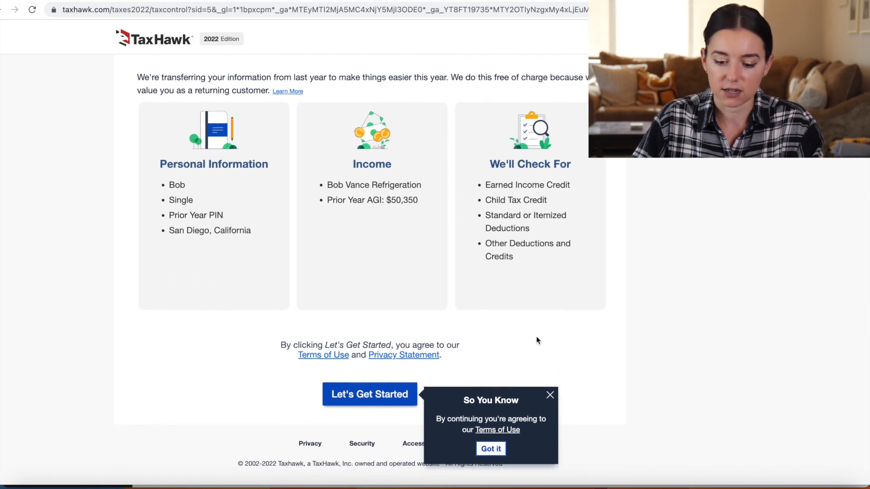
left_click(491, 449)
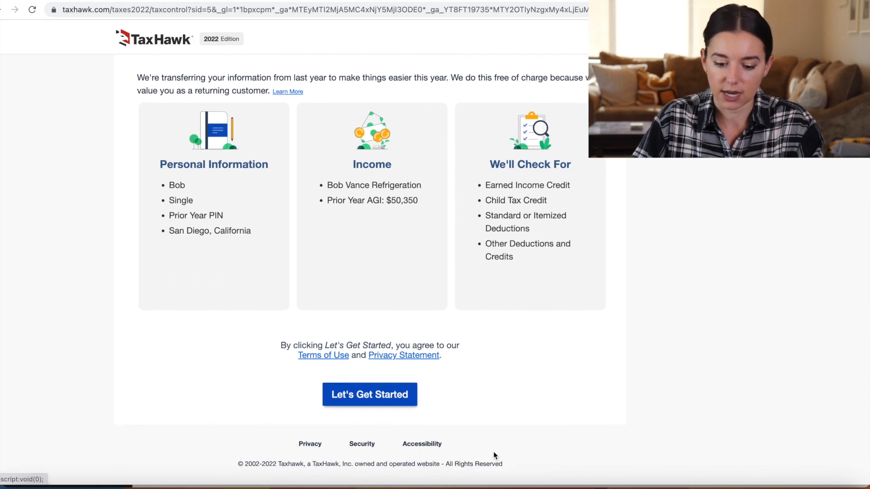
left_click(385, 396)
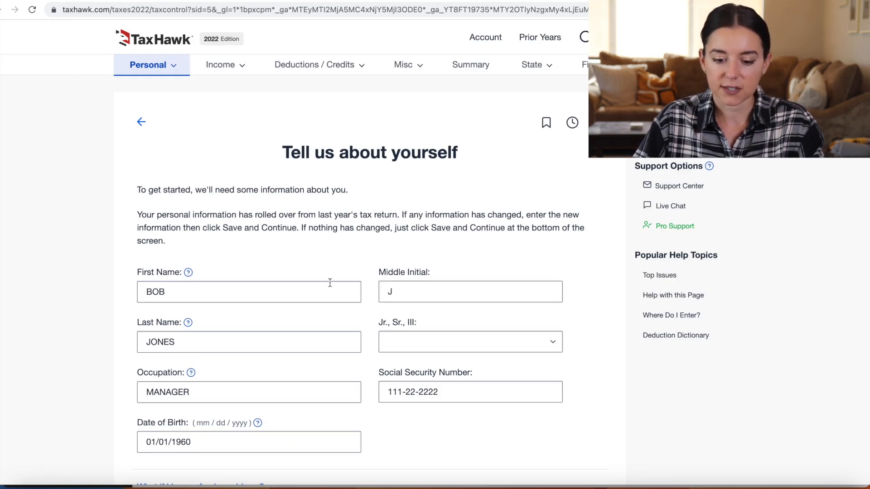
Review and save the rolled-over taxpayer information, then accept Single as the filing status.
scroll(367, 259, "down", 1)
scroll(365, 256, "down", 10)
scroll(365, 255, "down", 9)
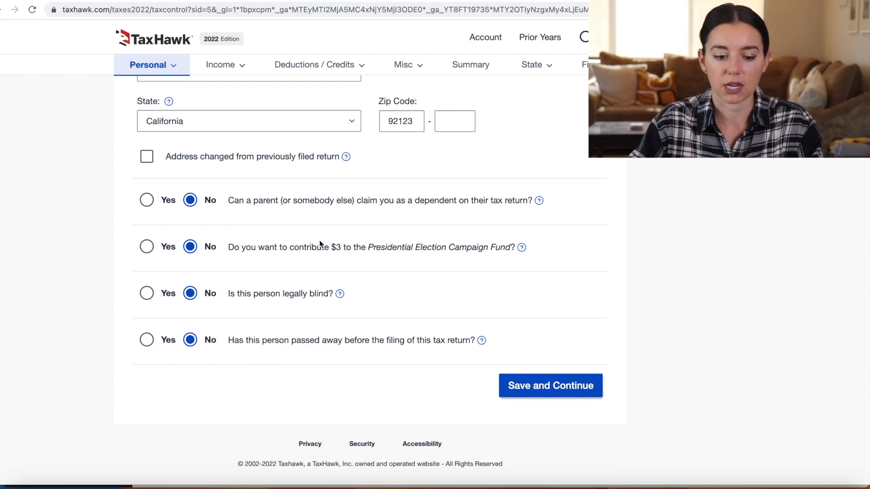
scroll(319, 244, "up", 11)
scroll(319, 244, "up", 8)
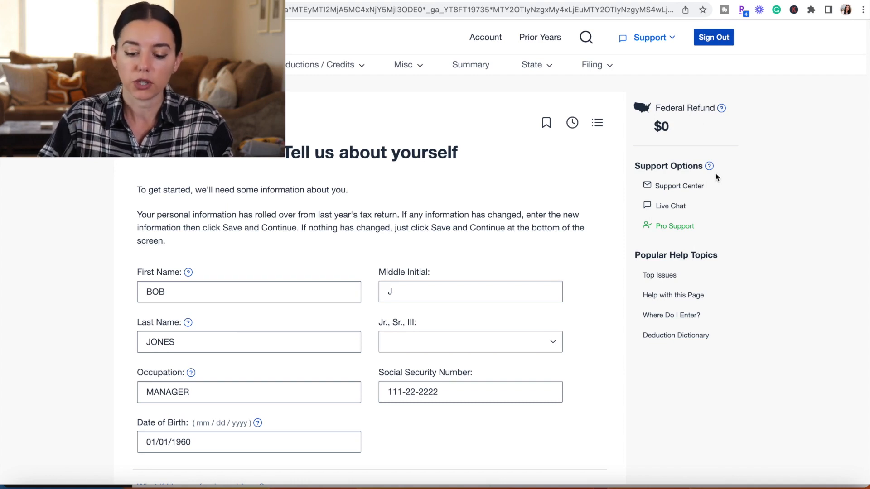
scroll(716, 174, "down", 5)
scroll(716, 176, "down", 7)
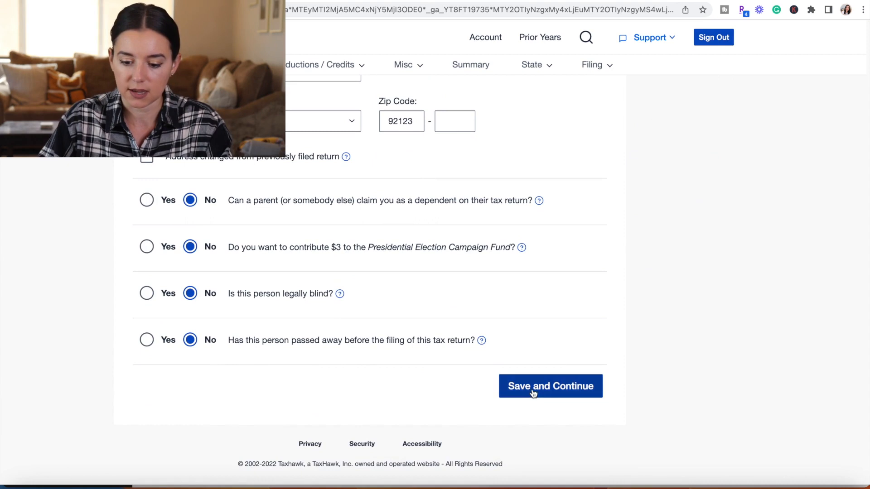
left_click(533, 390)
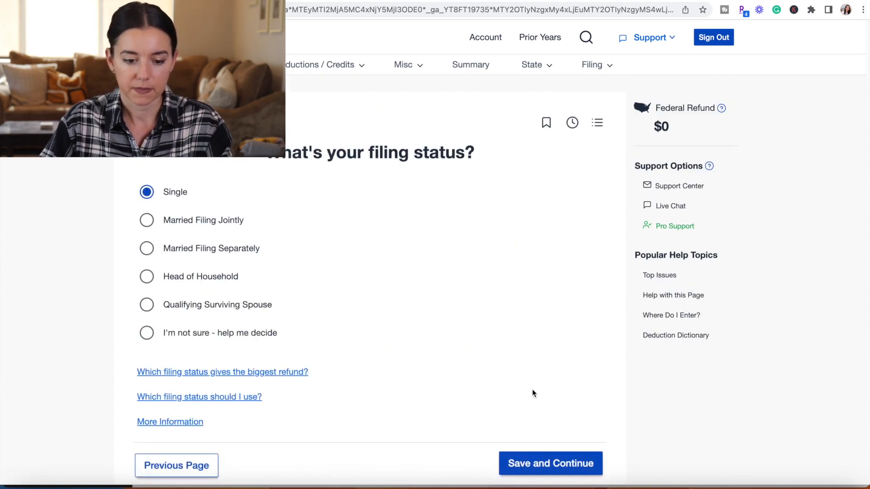
left_click(546, 472)
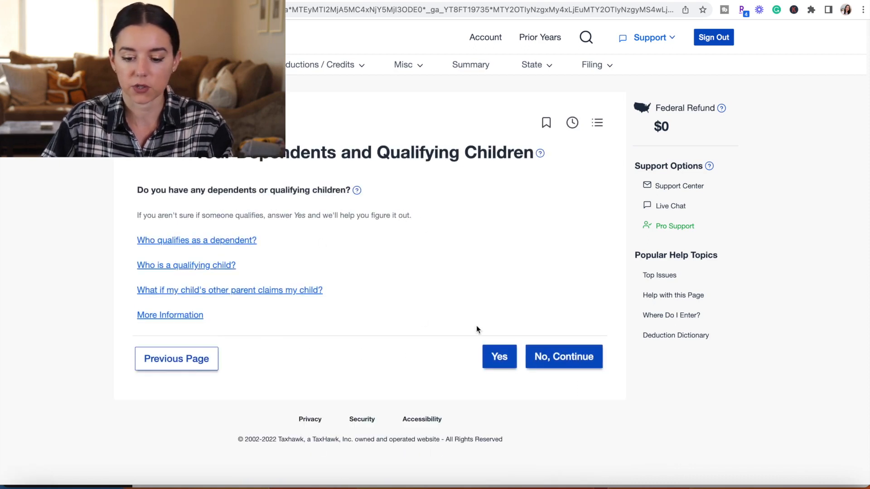
Answer Yes to having dependents and enter the dependent's first name in the dependent details form.
left_click(499, 358)
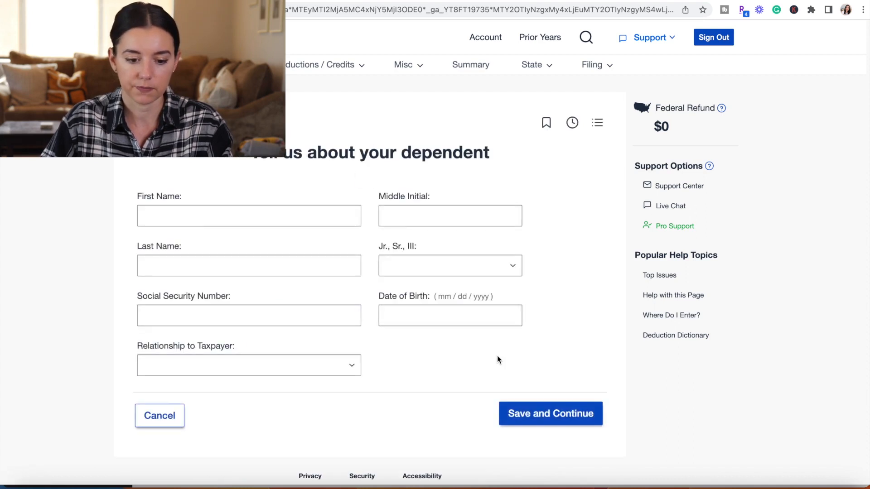
left_click(191, 207)
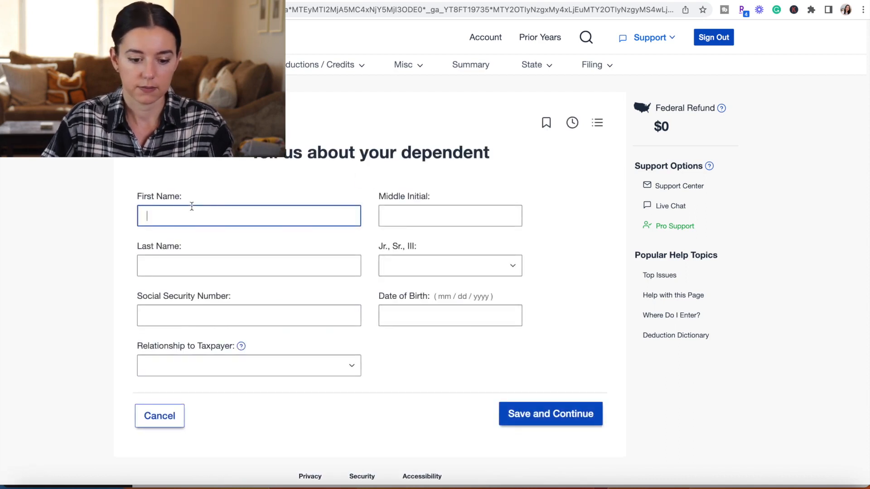
type("Ta")
type("acy")
key("Tab")
key("Tab")
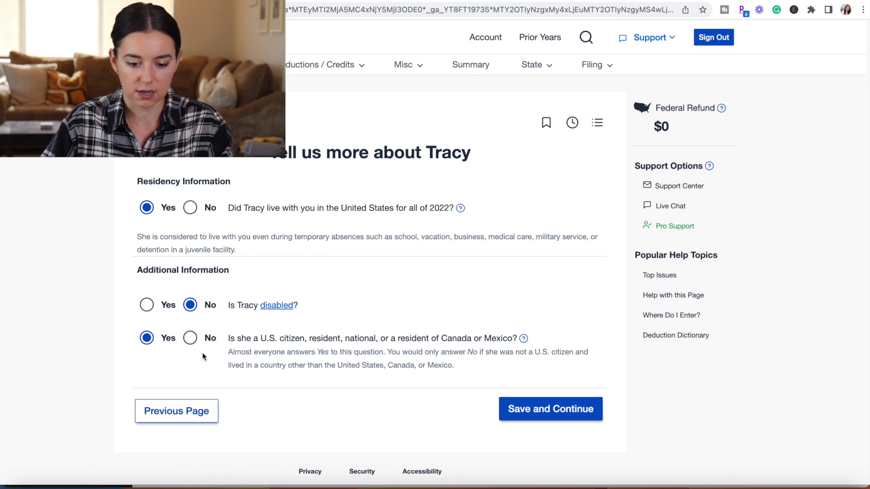
Accept the dependent's residency answers, set the custody agreement question to Yes, and keep No for the other parent claiming her.
left_click(583, 413)
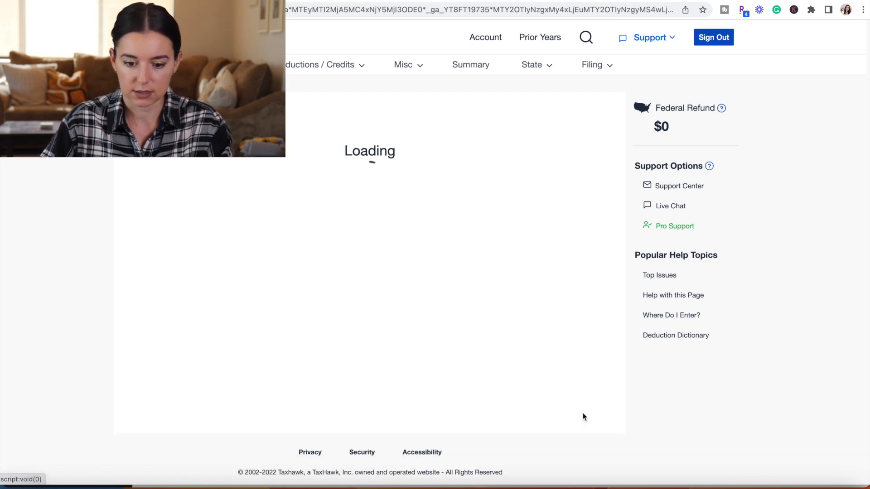
left_click(146, 193)
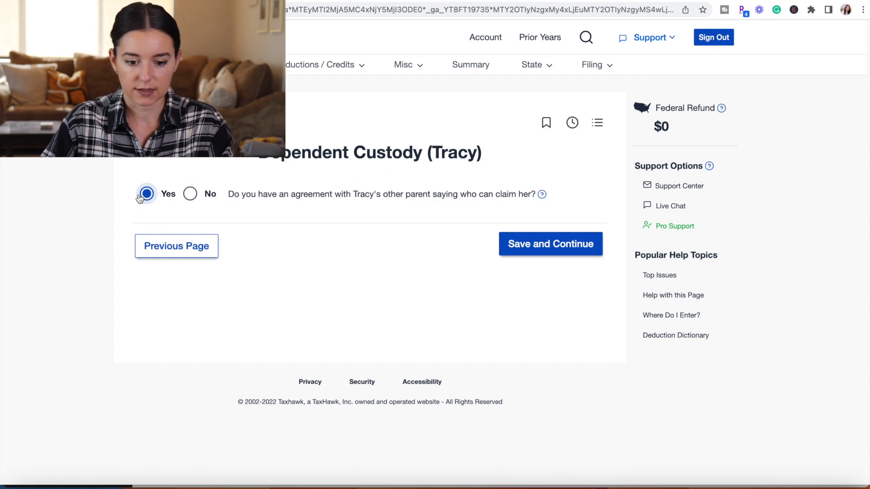
left_click(571, 243)
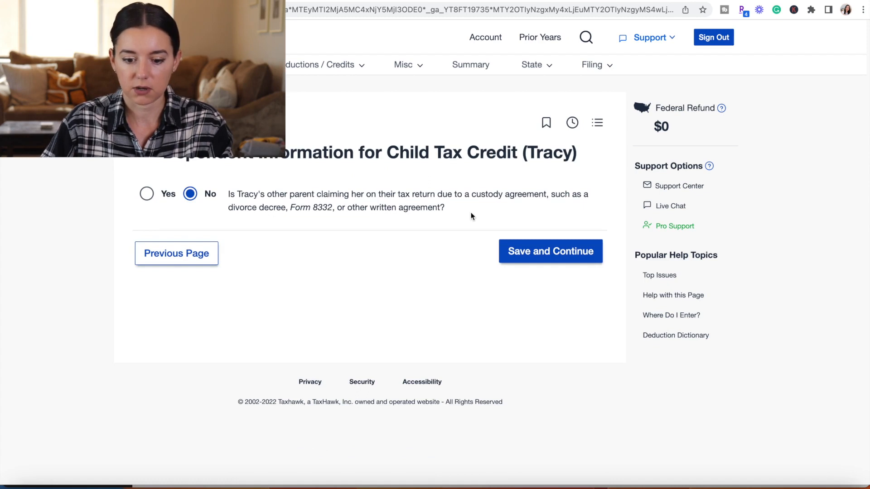
left_click(565, 254)
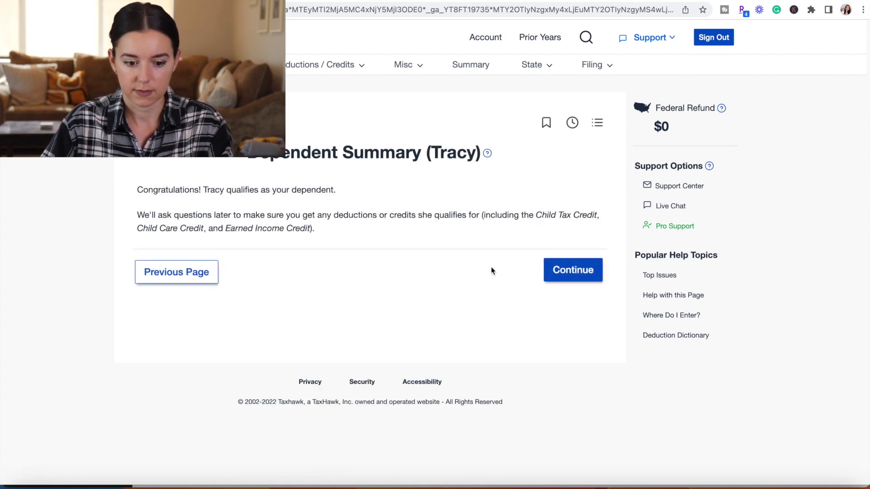
left_click(588, 272)
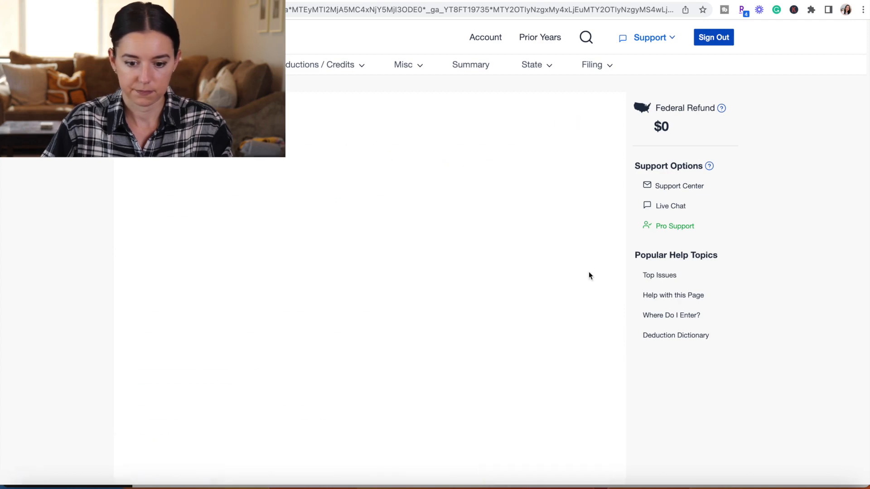
scroll(494, 281, "down", 2)
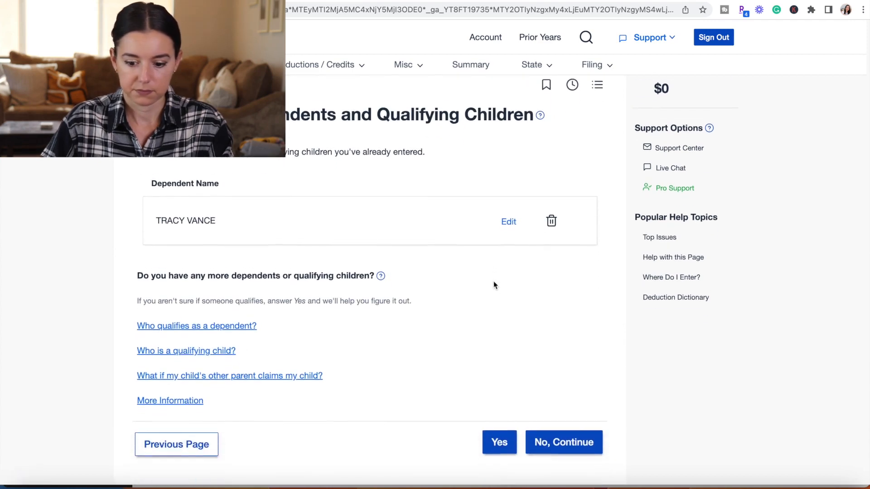
left_click(500, 436)
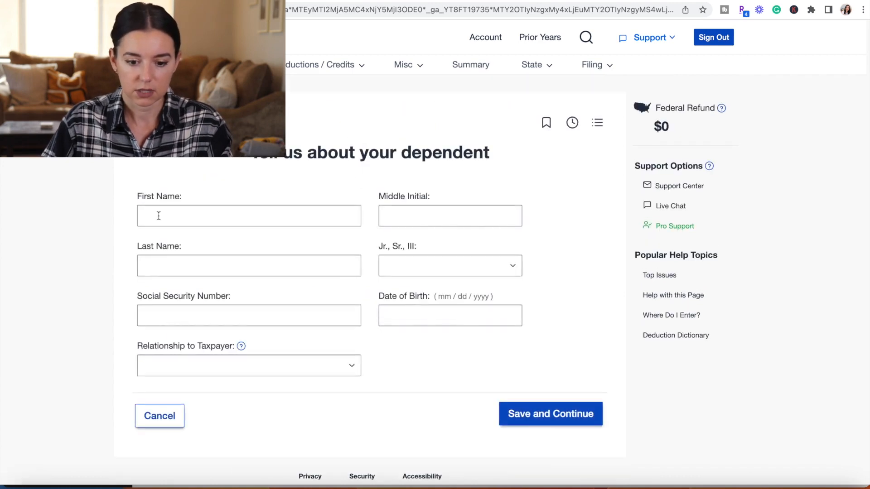
left_click(12, 10)
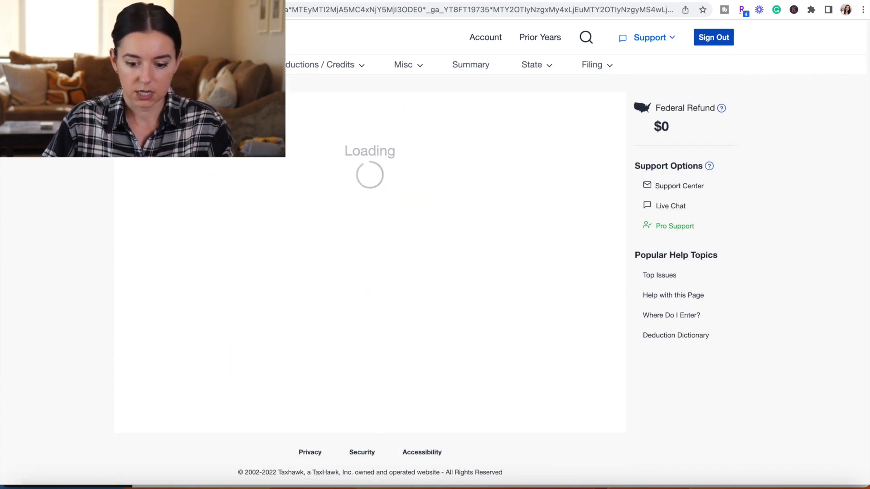
Decline adding more dependents and change the filing status to Head of Household from the personal info alert.
scroll(413, 248, "down", 1)
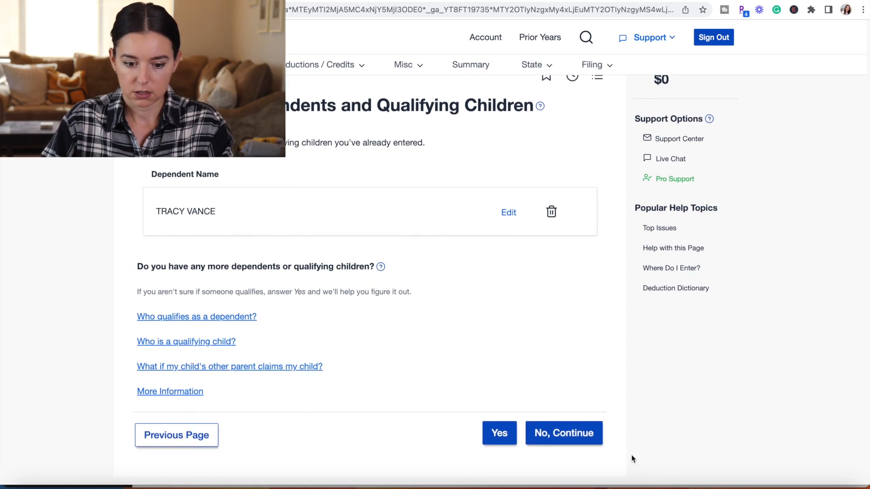
left_click(584, 443)
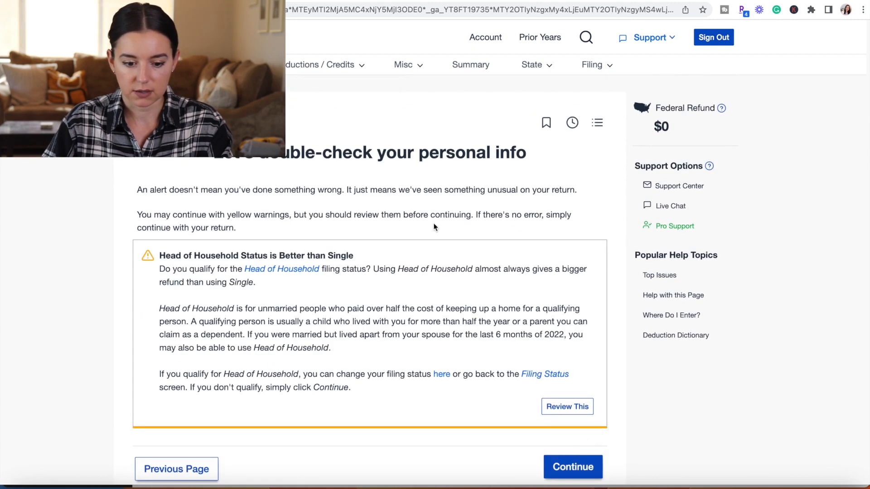
scroll(433, 227, "down", 1)
scroll(434, 226, "down", 1)
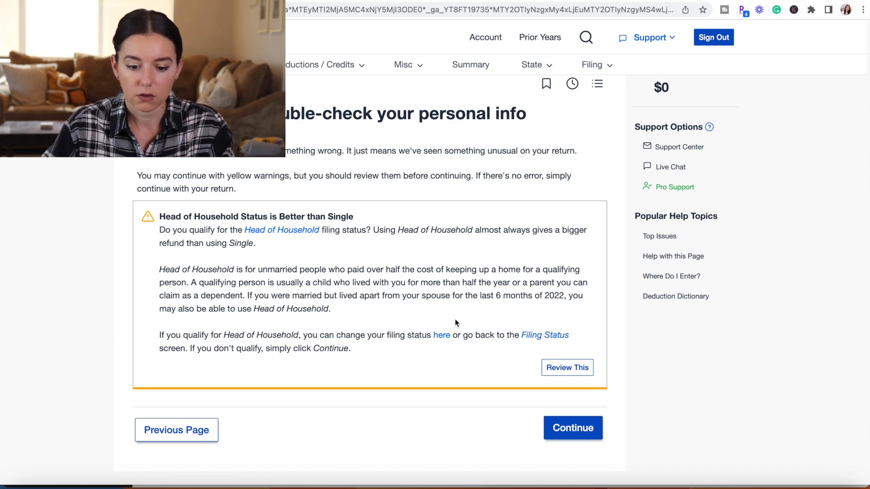
left_click(436, 337)
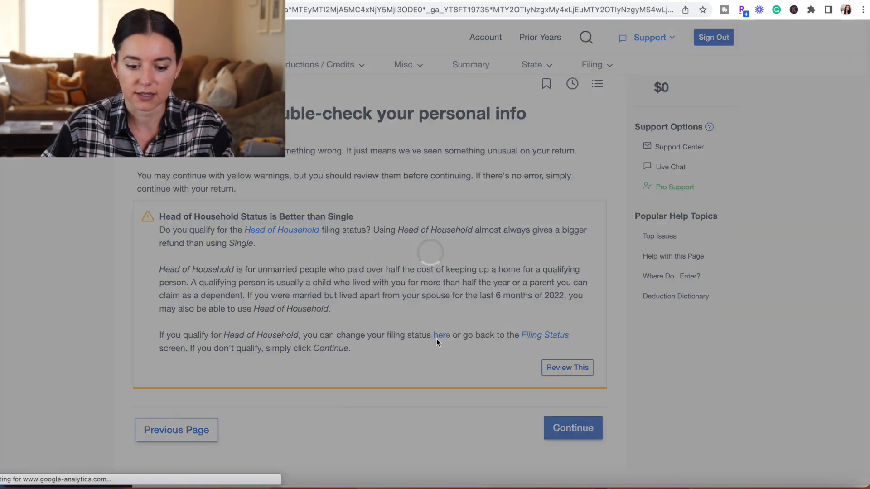
left_click(224, 205)
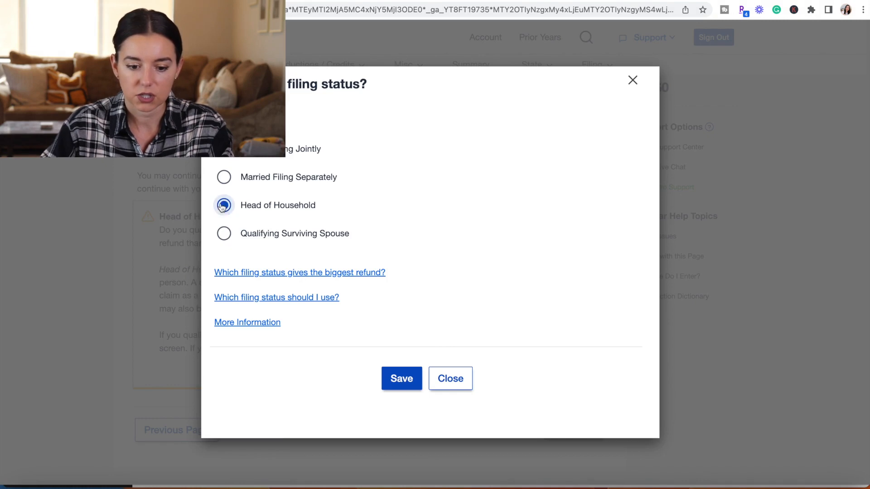
left_click(393, 389)
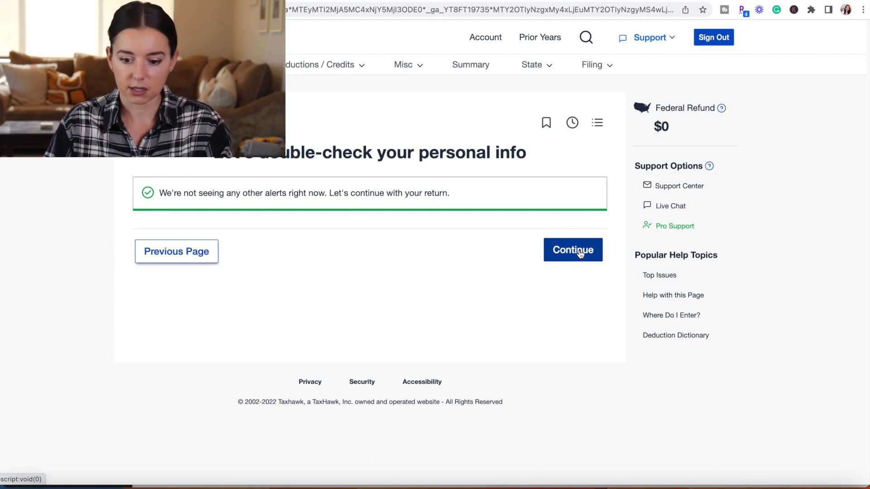
Continue past the personal info check, review the Personal Information Summary, and accept it.
left_click(580, 253)
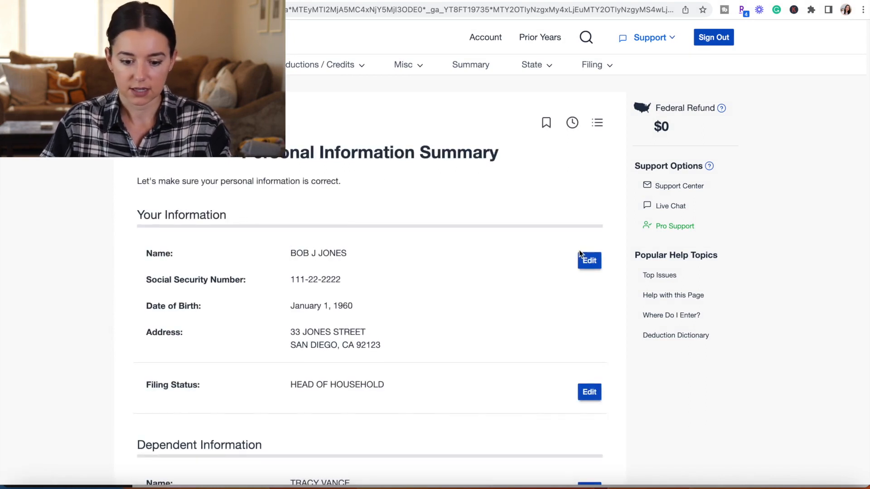
scroll(447, 297, "down", 5)
scroll(446, 302, "down", 5)
scroll(447, 301, "down", 4)
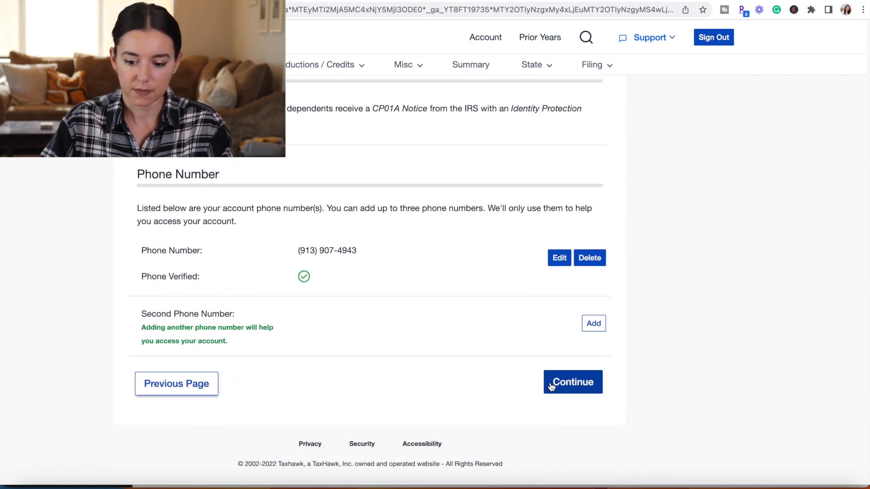
left_click(582, 385)
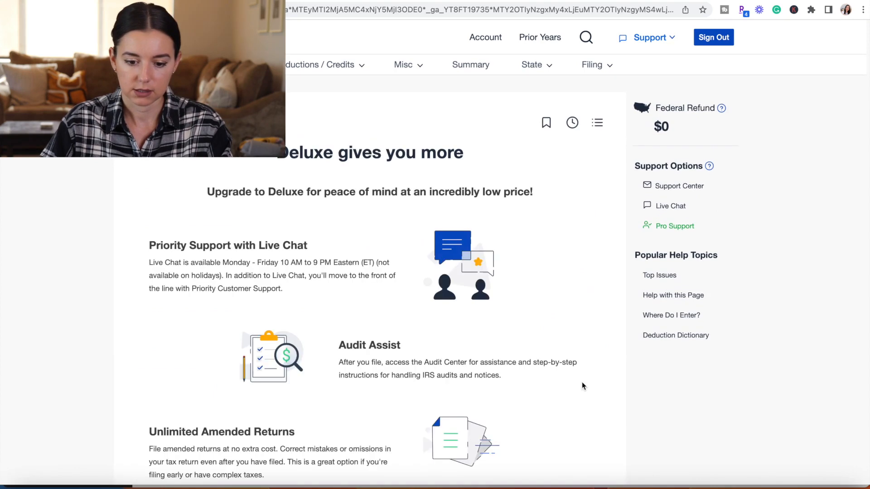
Read through the Deluxe offer, upgrade to Deluxe Support, and acknowledge the upgrade.
scroll(563, 198, "down", 1)
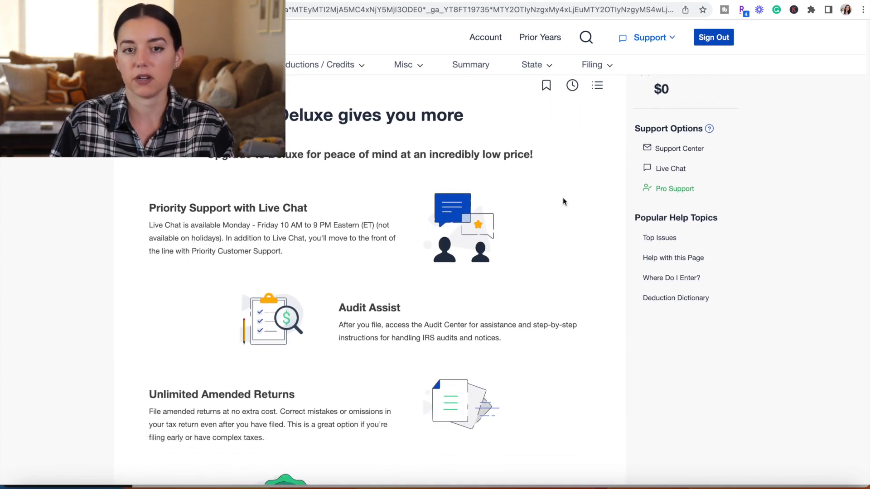
scroll(563, 198, "down", 1)
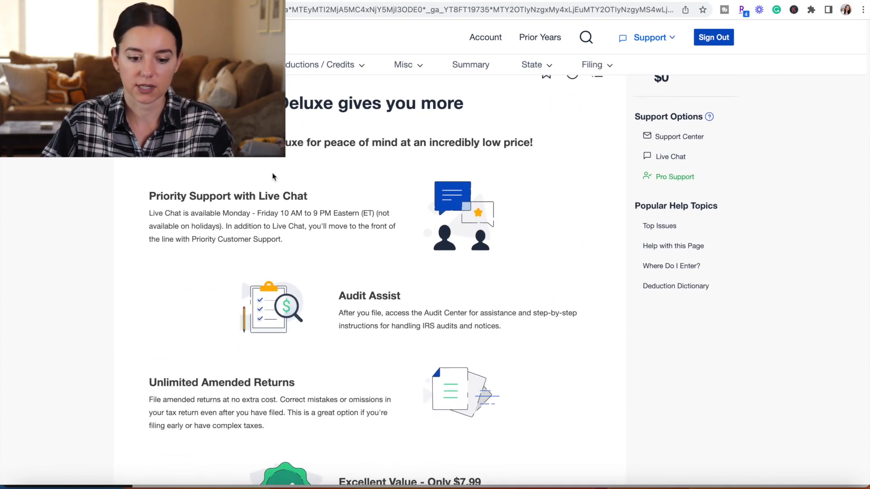
scroll(271, 176, "down", 3)
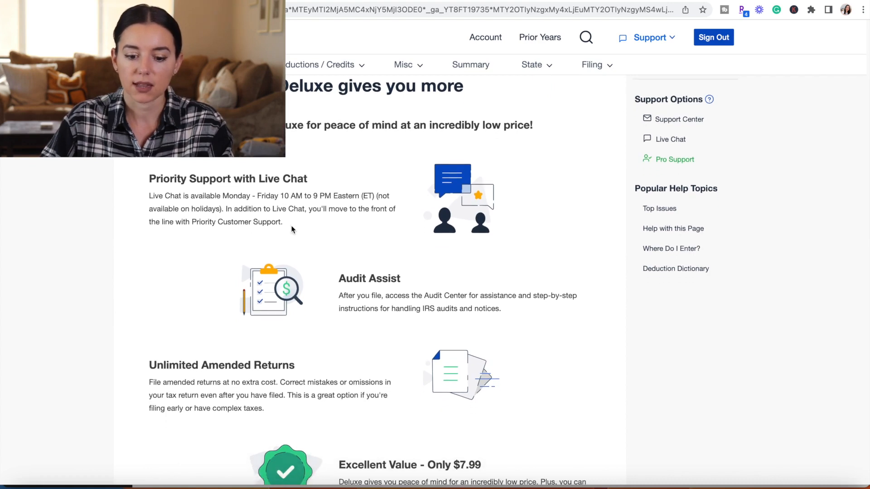
scroll(292, 229, "down", 1)
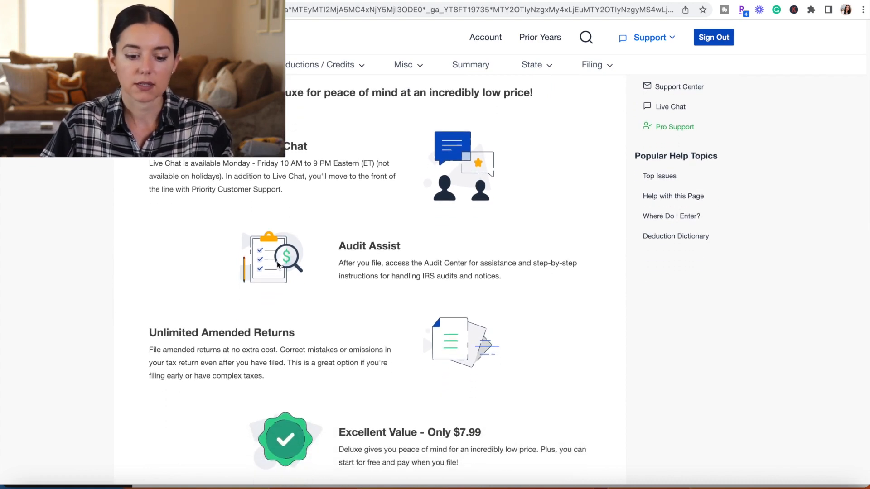
scroll(243, 340, "down", 2)
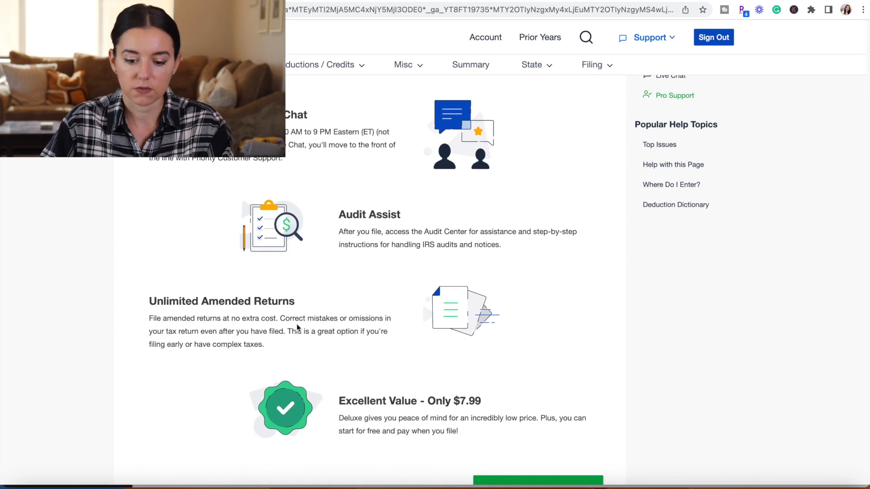
scroll(298, 327, "down", 3)
left_click(542, 440)
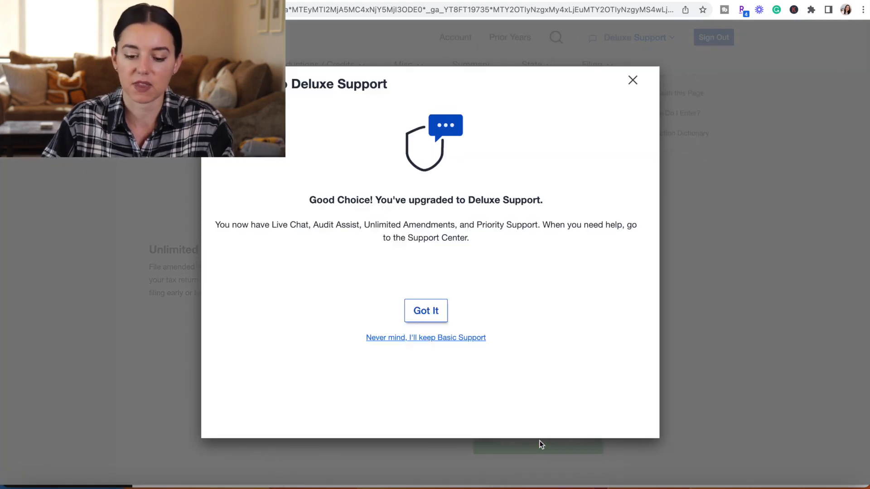
left_click(410, 317)
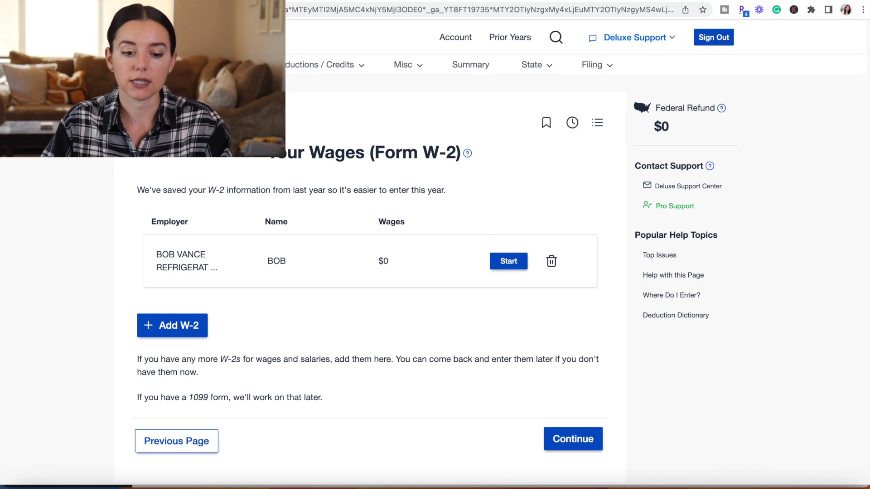
Start the saved W-2 for Bob Vance Refrigeration and read the help topics on W-2 forms.
left_click(222, 65)
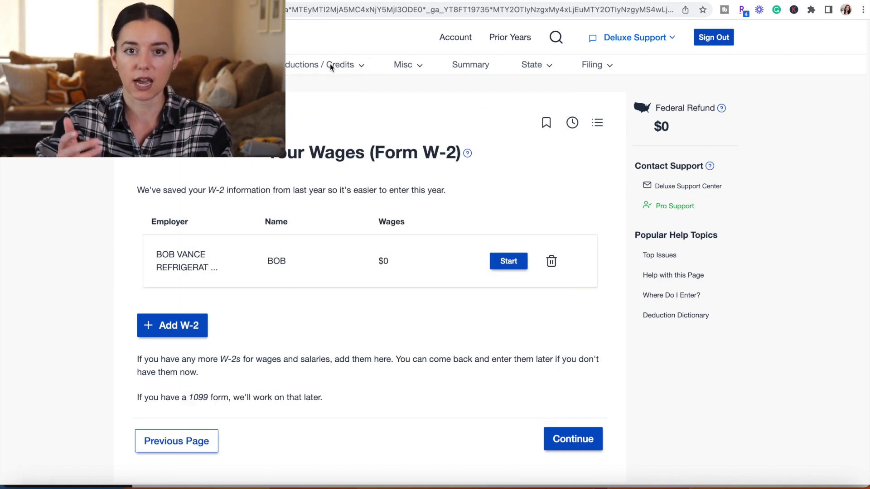
left_click(512, 268)
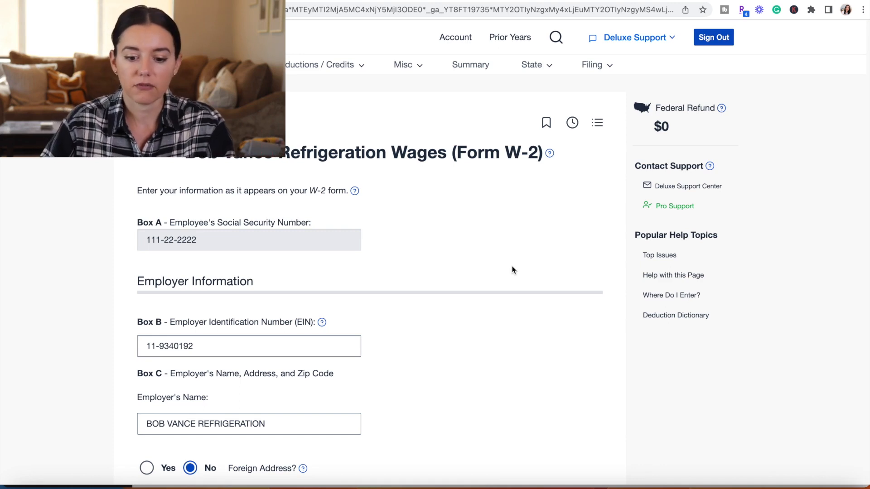
scroll(512, 270, "down", 1)
scroll(512, 270, "down", 3)
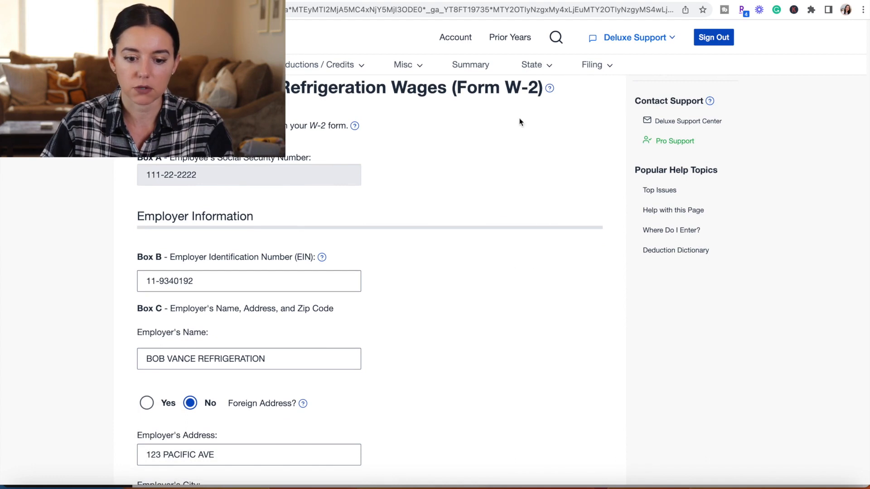
left_click(551, 89)
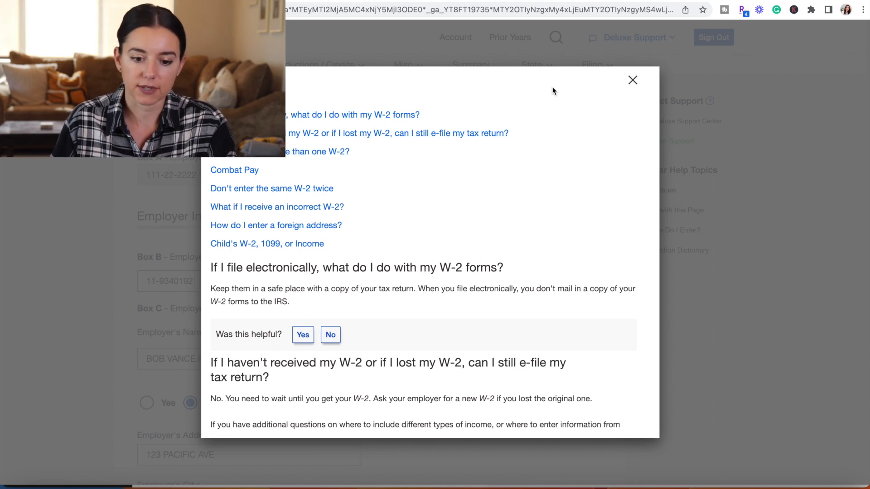
scroll(494, 319, "down", 3)
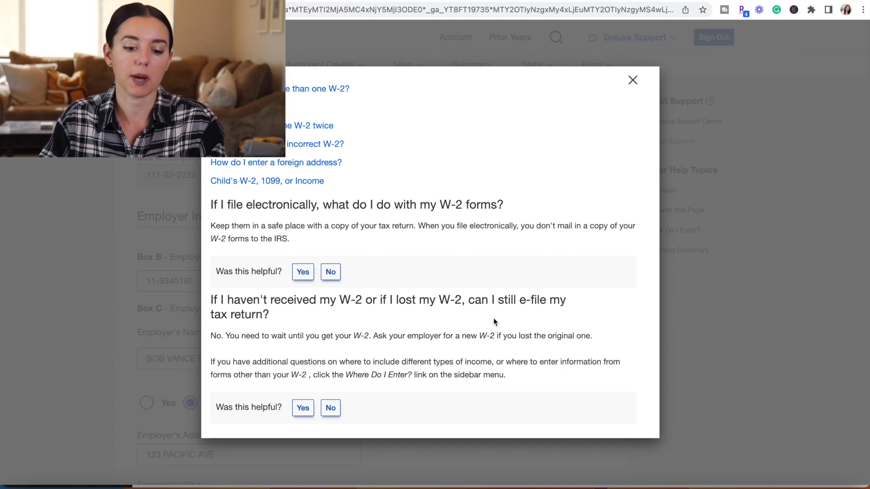
left_click(632, 79)
Enter 105928.94 for Box 1 wages and tips and 15563.60 for Box 2 federal income tax withheld.
scroll(314, 305, "down", 6)
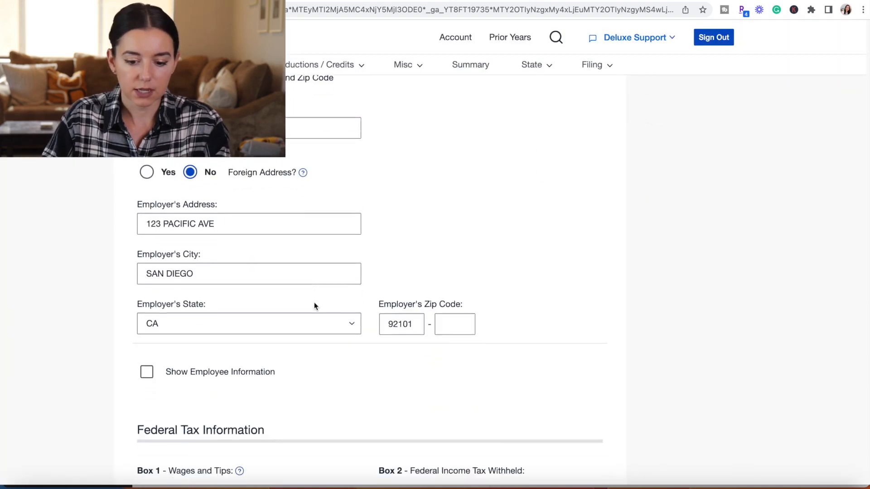
scroll(314, 303, "down", 6)
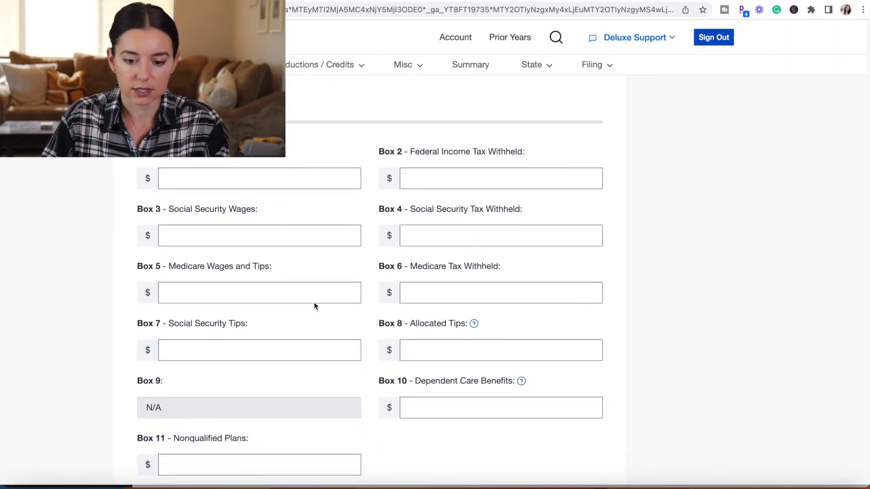
left_click(291, 164)
type("105928.94")
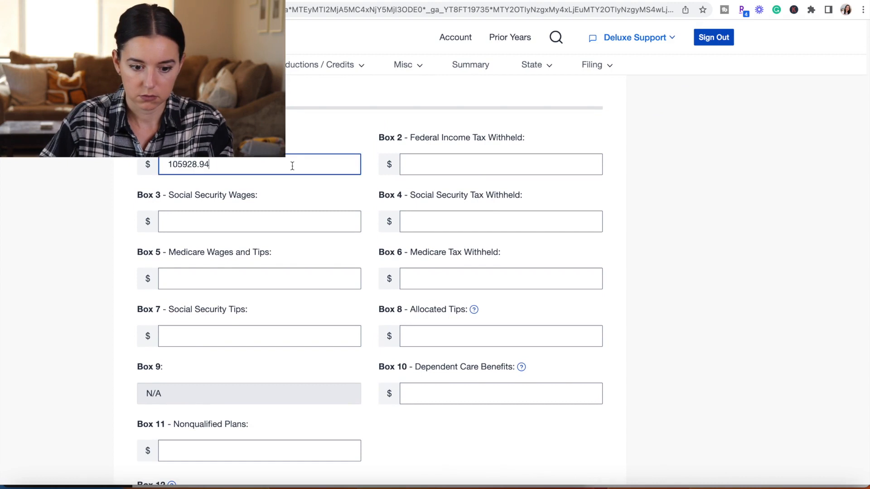
left_click(421, 164)
type("15563.60")
Enter 111345.30 for Box 3 Social Security wages and 6903.41 for Box 4 Social Security tax withheld, and save the W-2.
left_click(286, 239)
left_click(268, 225)
type("111345.30")
left_click(211, 288)
left_click(447, 224)
type("6903.41")
scroll(690, 278, "down", 15)
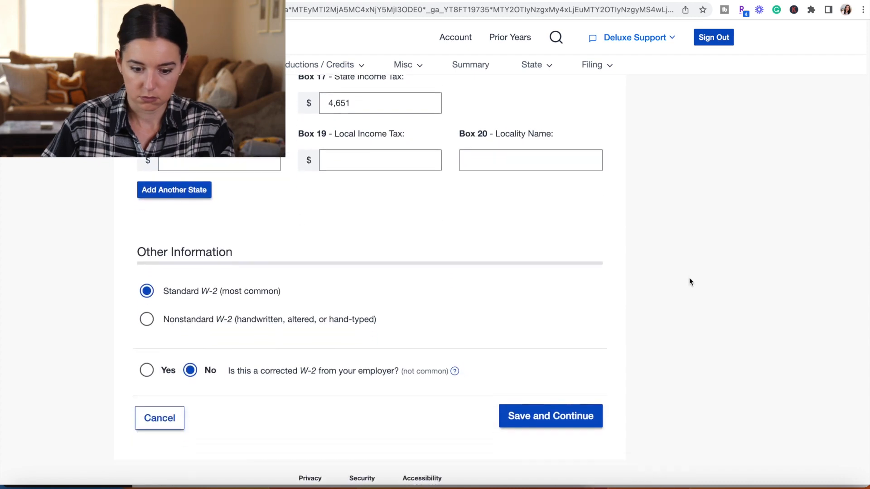
left_click(572, 380)
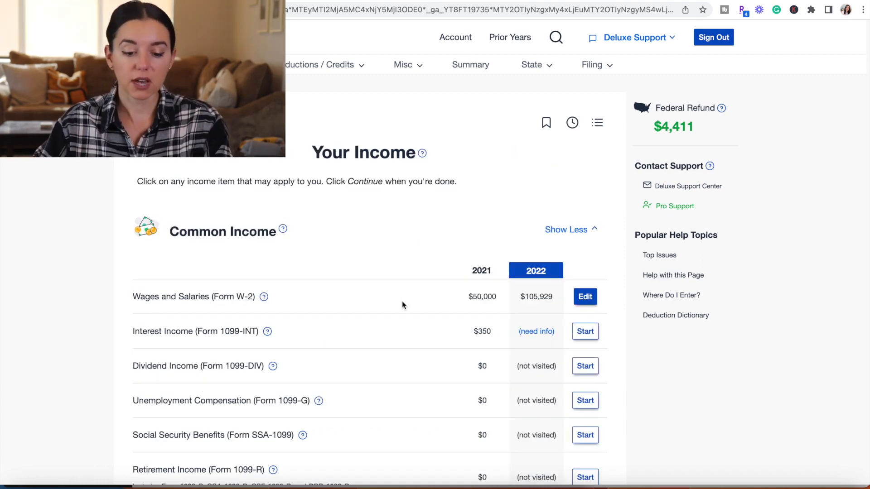
Review the Common Income categories on the Your Income page and read the help for Dividend Income (Form 1099-DIV).
scroll(402, 301, "down", 1)
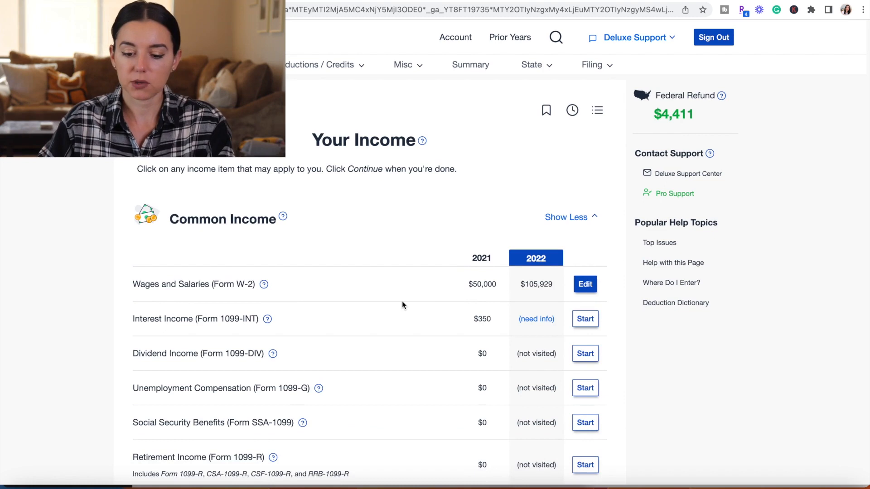
scroll(402, 301, "down", 3)
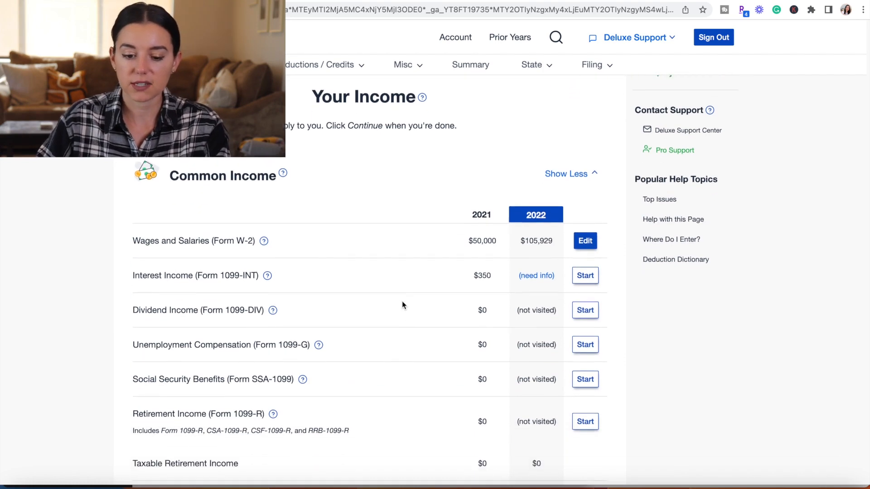
scroll(402, 302, "down", 2)
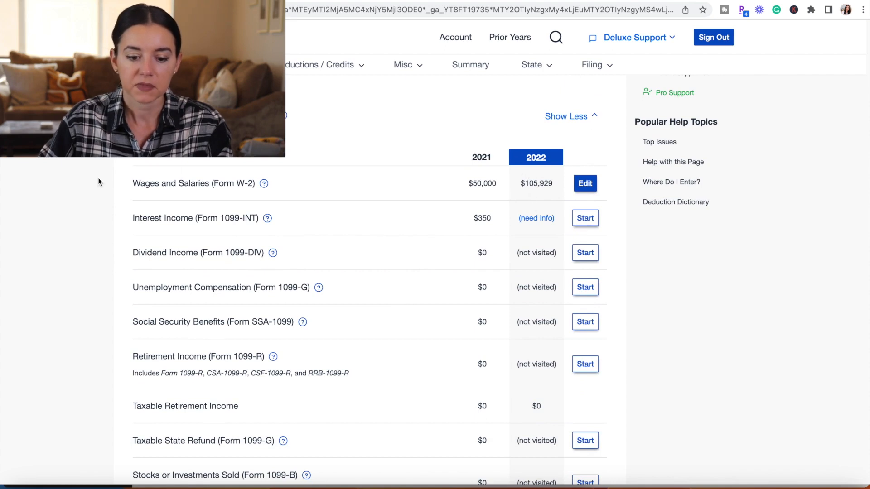
scroll(308, 198, "down", 1)
scroll(308, 194, "down", 1)
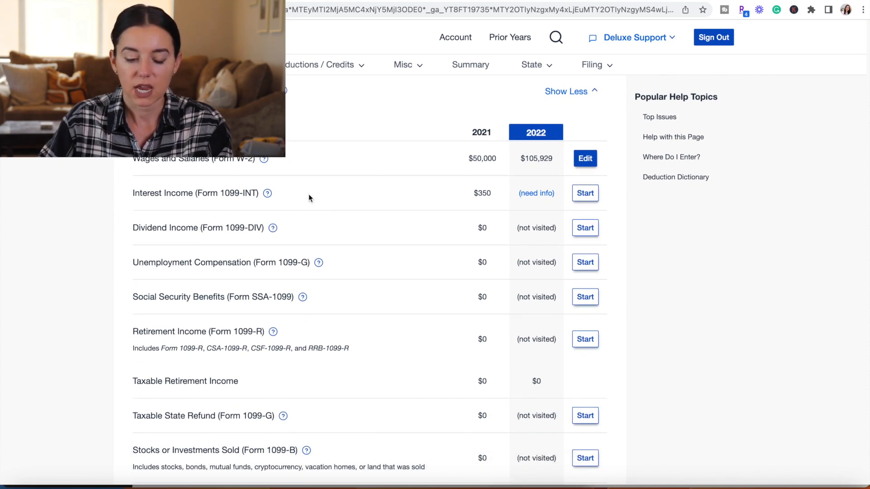
scroll(344, 202, "down", 1)
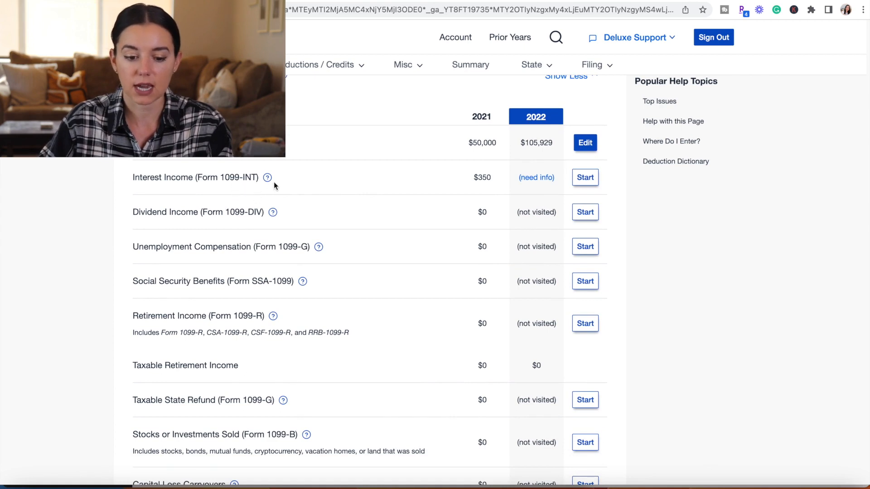
left_click(273, 213)
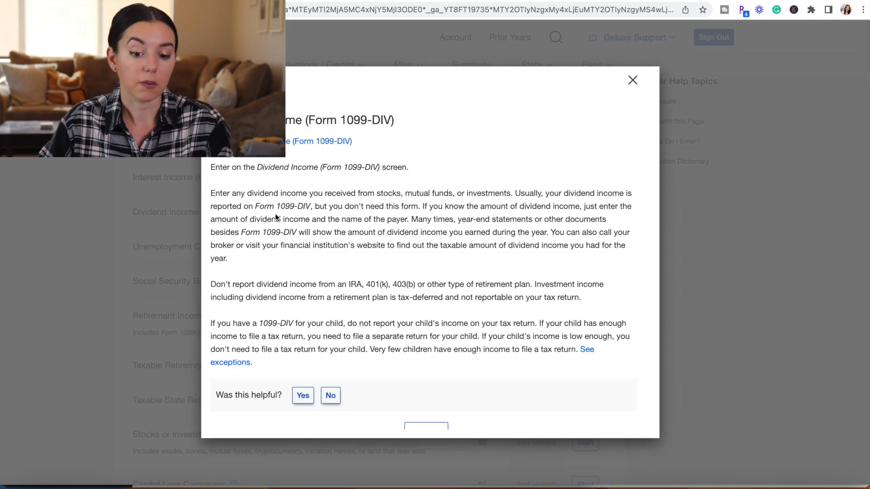
left_click(633, 80)
Add a 1099-DIV for payer Capital One with 234 in ordinary dividends (Box 1a) and 146 in qualified dividends (Box 1b).
left_click(586, 219)
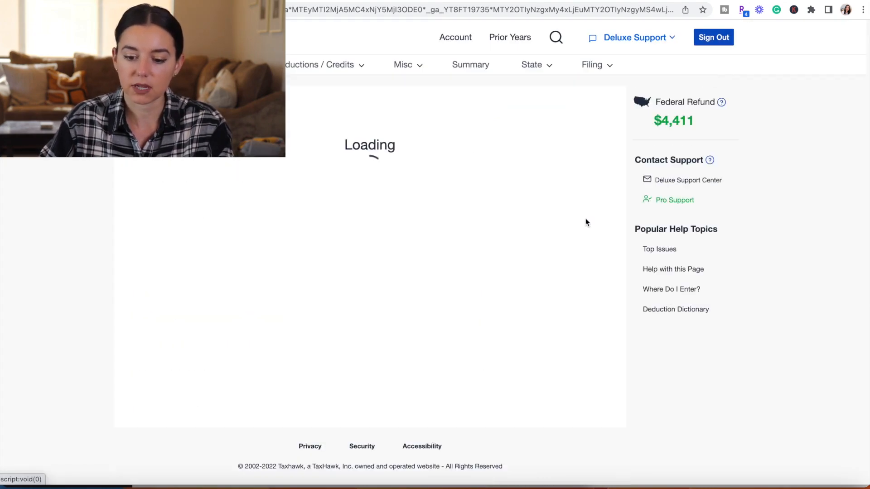
left_click(243, 243)
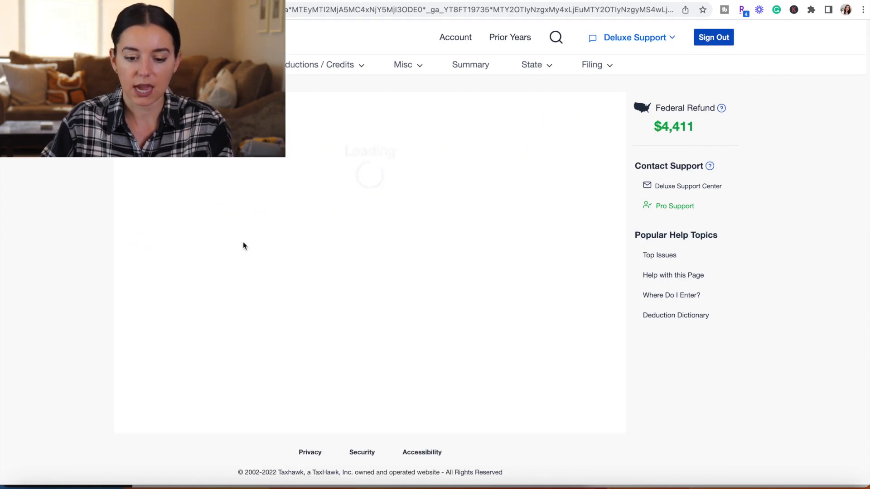
scroll(413, 269, "down", 5)
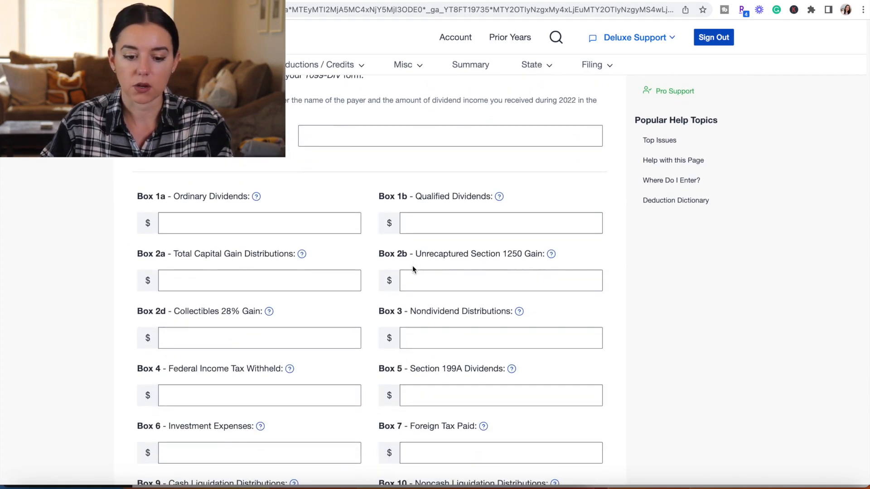
left_click(340, 140)
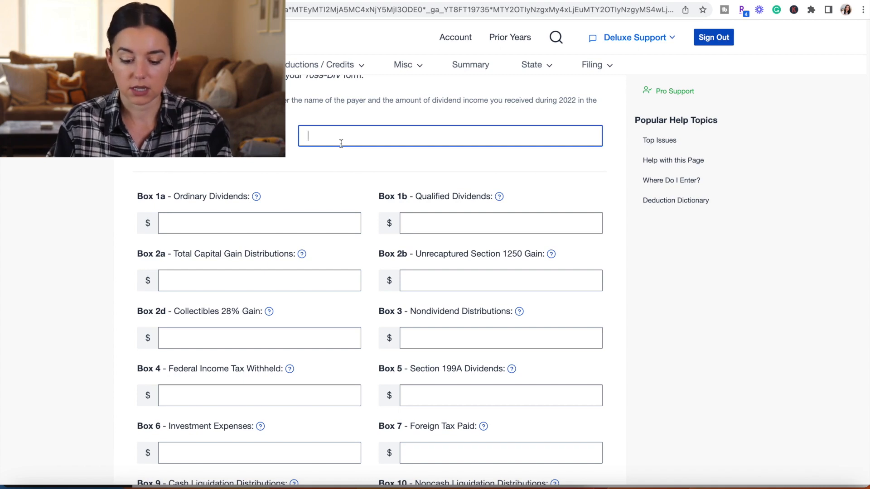
type("Capital One")
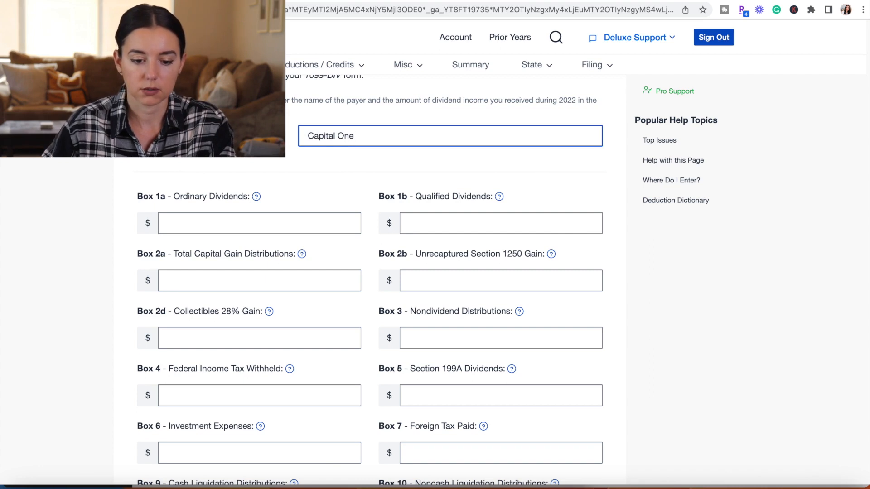
left_click(196, 232)
type("234")
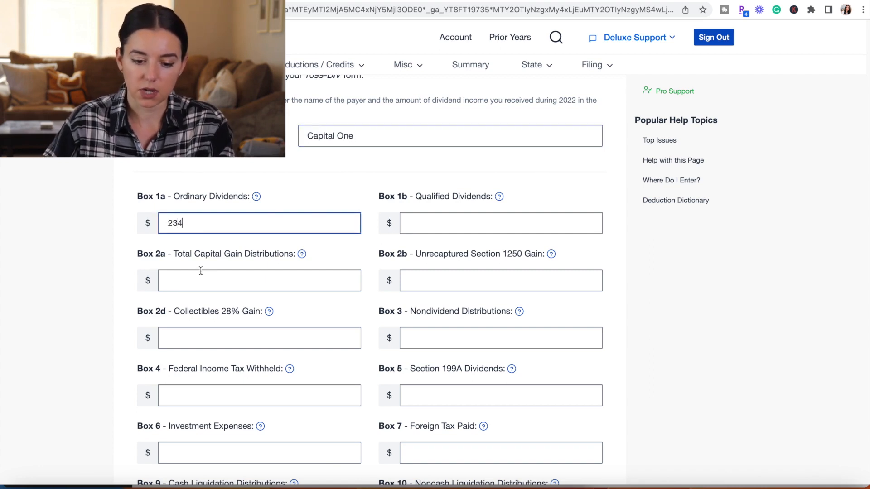
left_click(465, 219)
type("146")
left_click(372, 262)
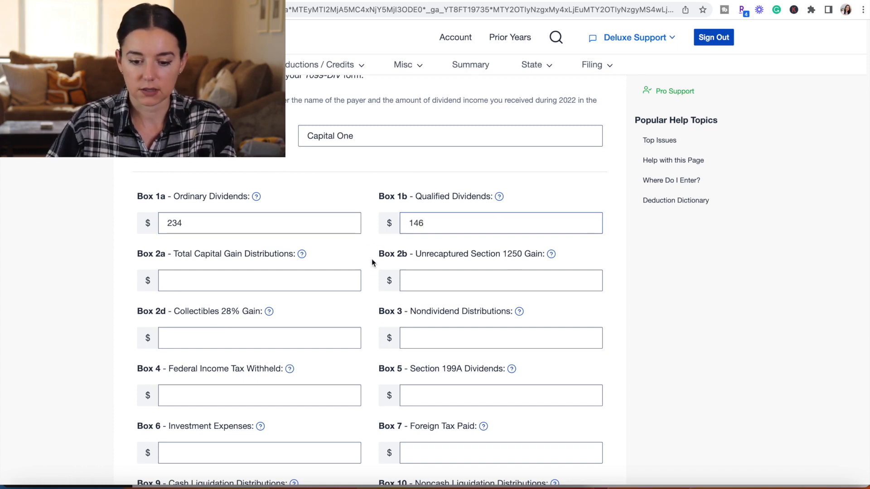
Save the Capital One dividend entry and decline adding more dividend income.
scroll(372, 261, "down", 3)
scroll(453, 340, "down", 1)
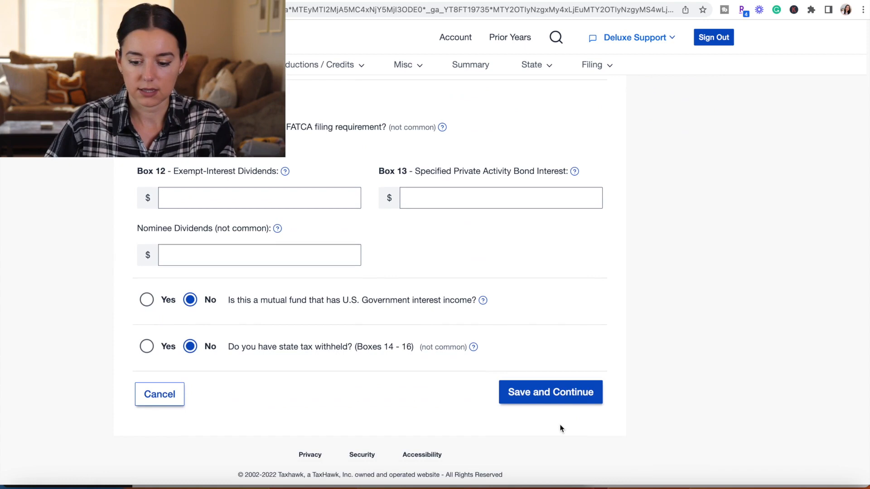
left_click(545, 398)
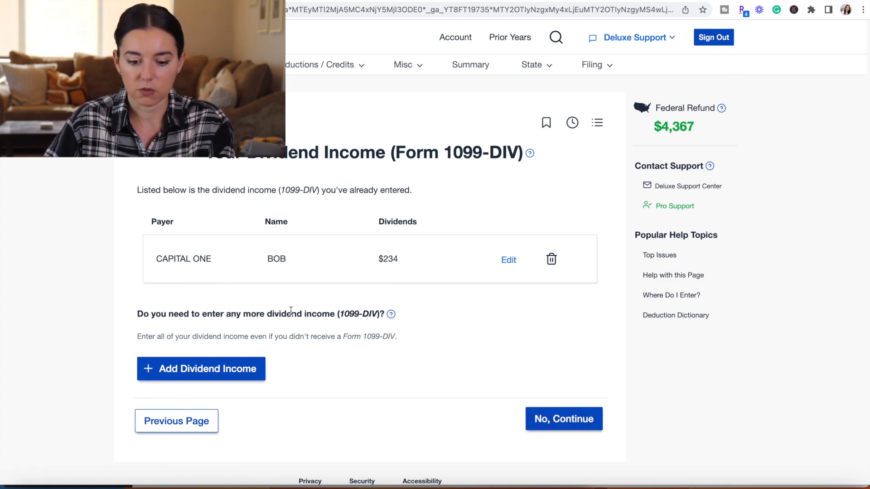
left_click(561, 420)
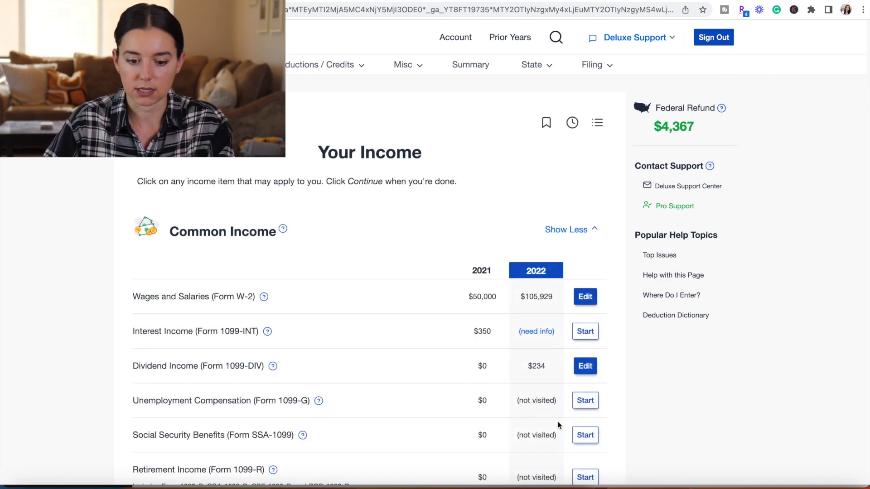
Enter 450 as Box 1 interest income on the TDAMERITRADE 1099-INT saved from last year.
scroll(456, 350, "down", 3)
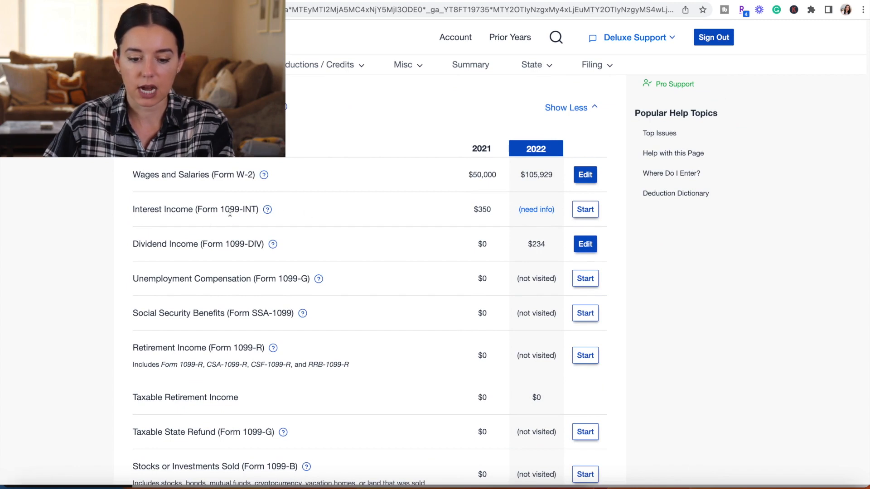
left_click(538, 209)
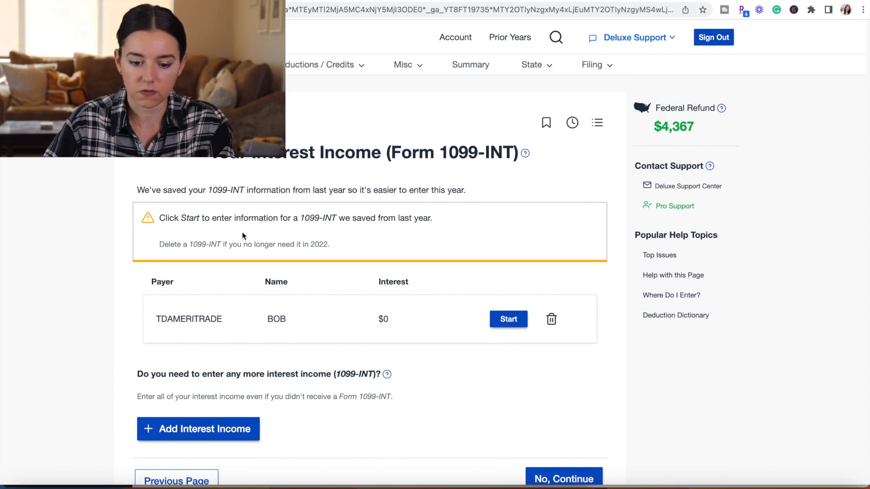
left_click(508, 320)
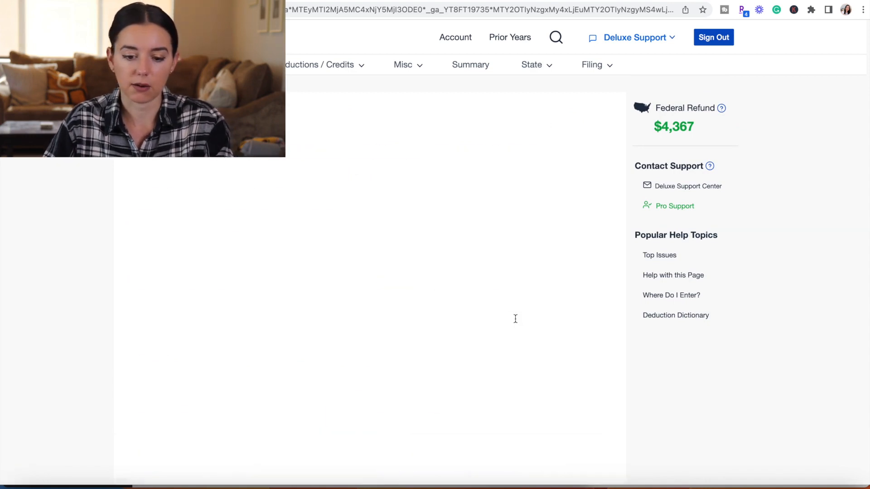
scroll(515, 319, "down", 1)
left_click(274, 270)
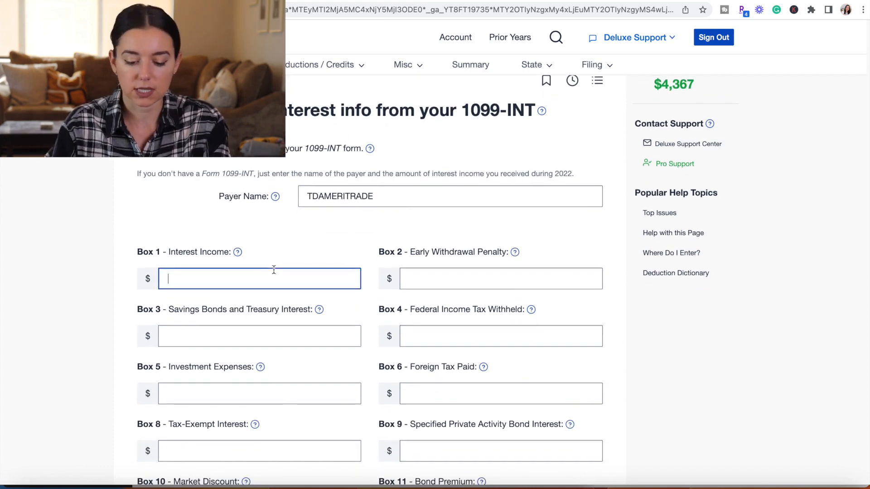
type("450")
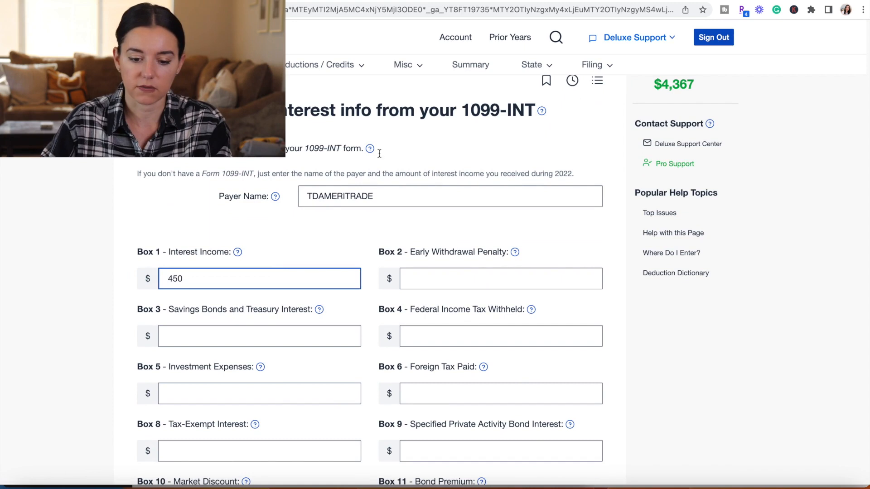
Save the TDAMERITRADE interest entry and decline adding more interest income.
left_click(355, 252)
scroll(358, 252, "down", 10)
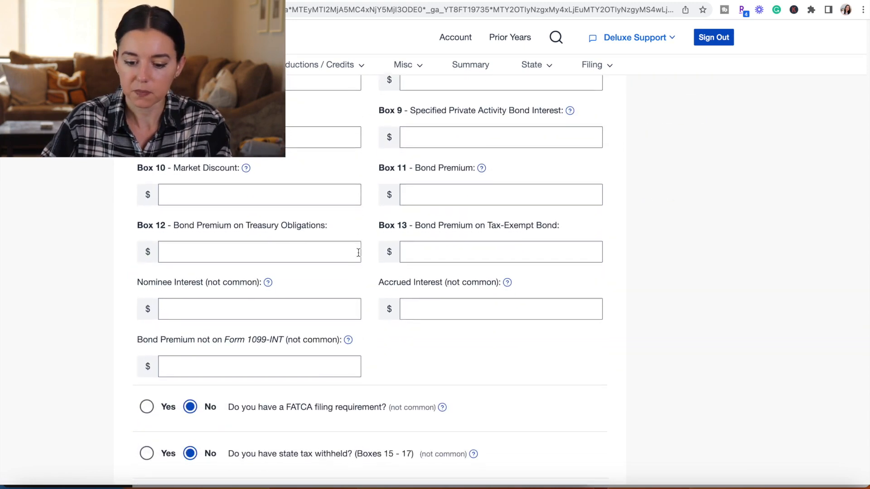
left_click(548, 379)
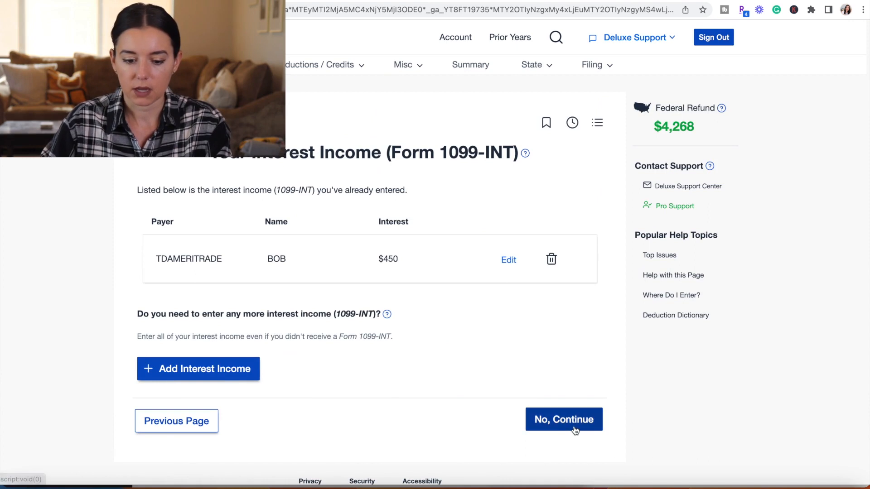
left_click(575, 430)
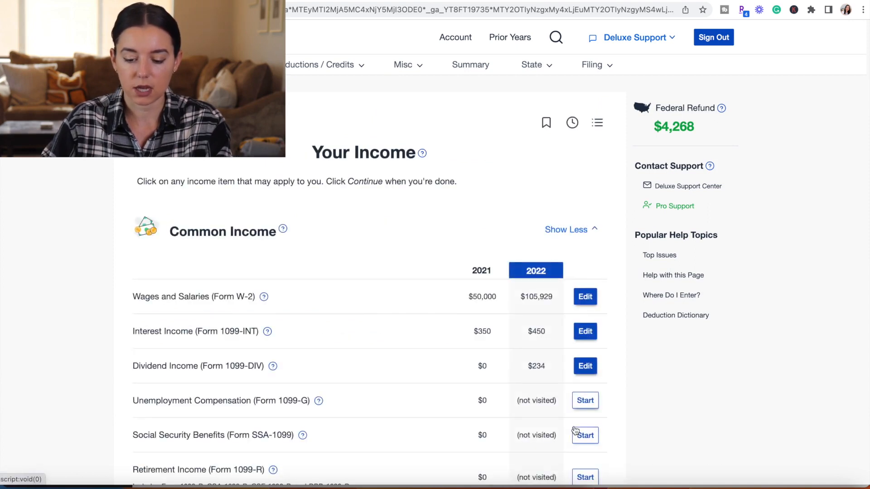
Review the remaining Common Income categories and expand the Business and Rental Income section to view its forms.
scroll(392, 308, "down", 2)
scroll(392, 308, "down", 5)
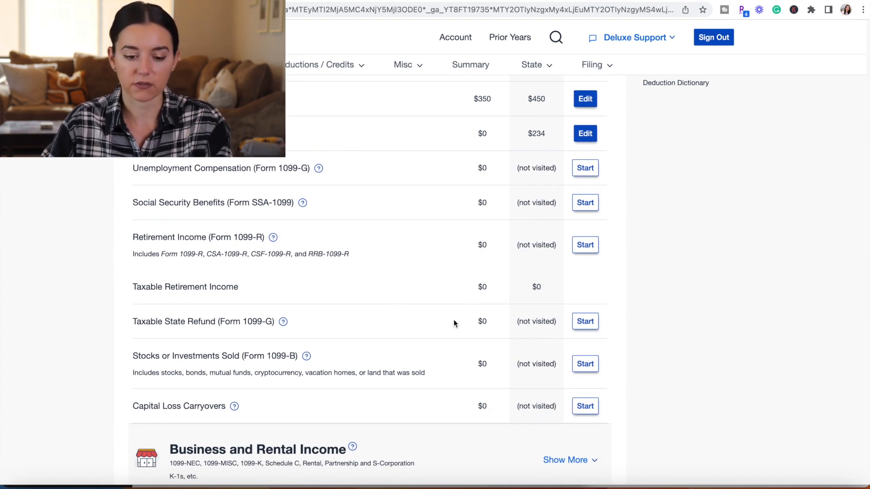
scroll(293, 196, "down", 1)
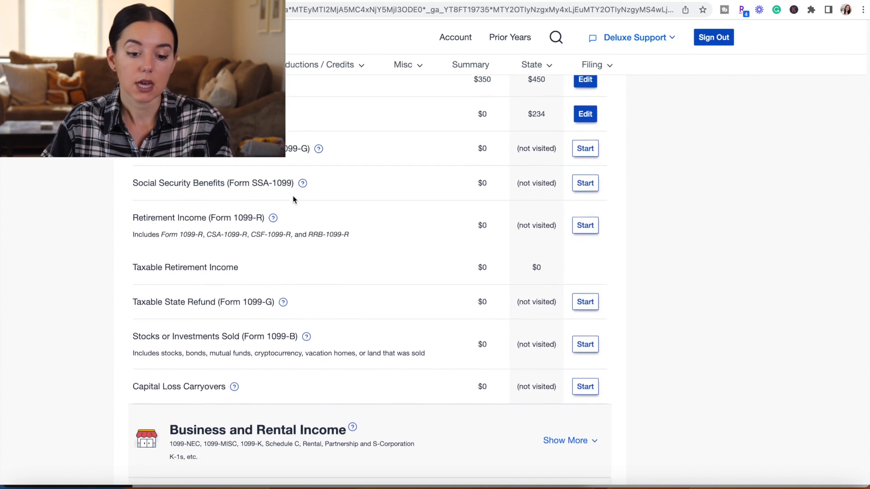
scroll(293, 196, "down", 1)
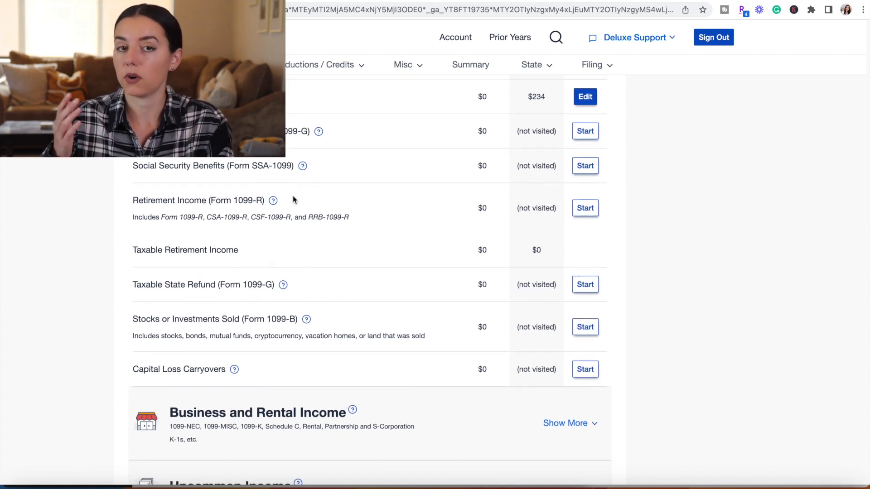
scroll(293, 198, "down", 5)
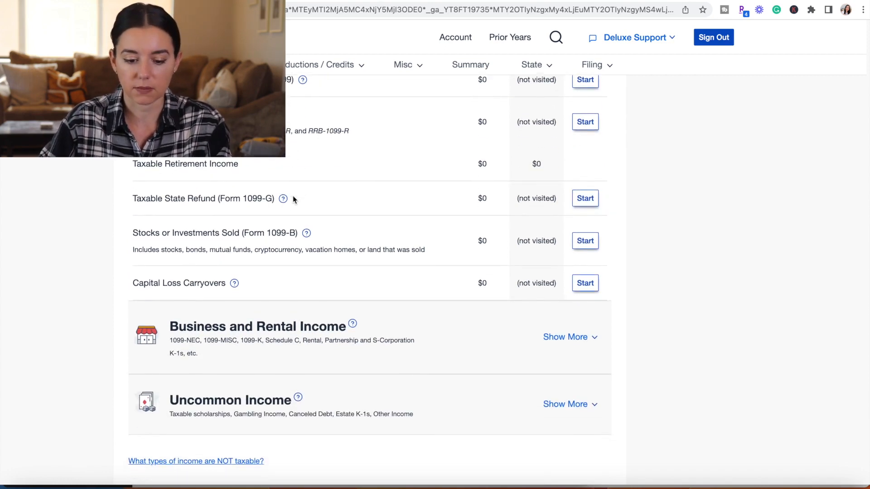
scroll(467, 306, "down", 5)
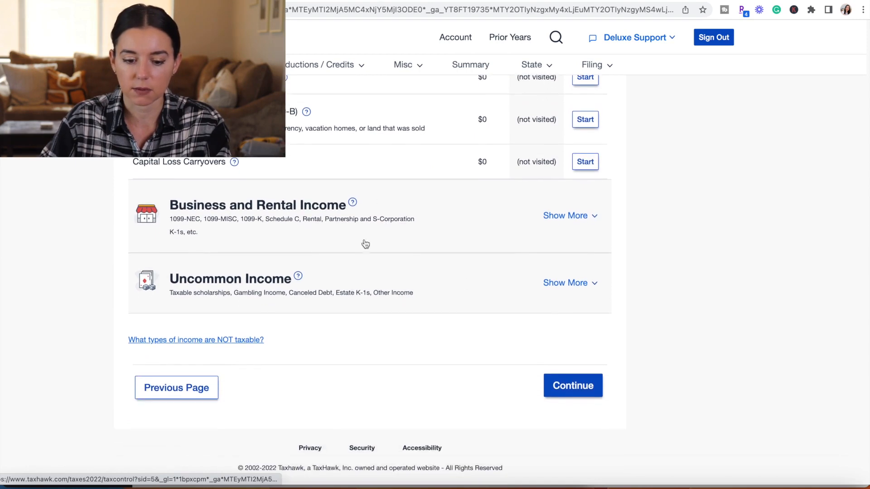
left_click(422, 216)
scroll(421, 215, "down", 3)
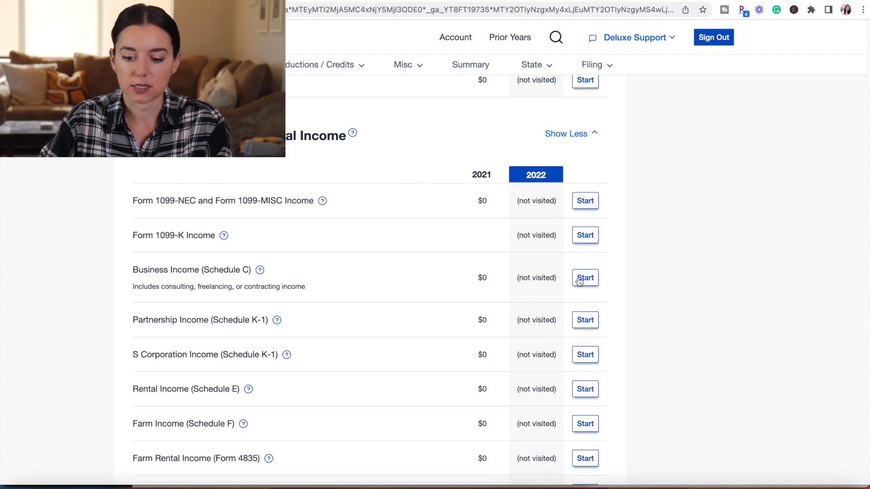
Read the help on Business Income (Schedule C), including how to report single-owner and multi-owner LLC income, and close it.
left_click(259, 271)
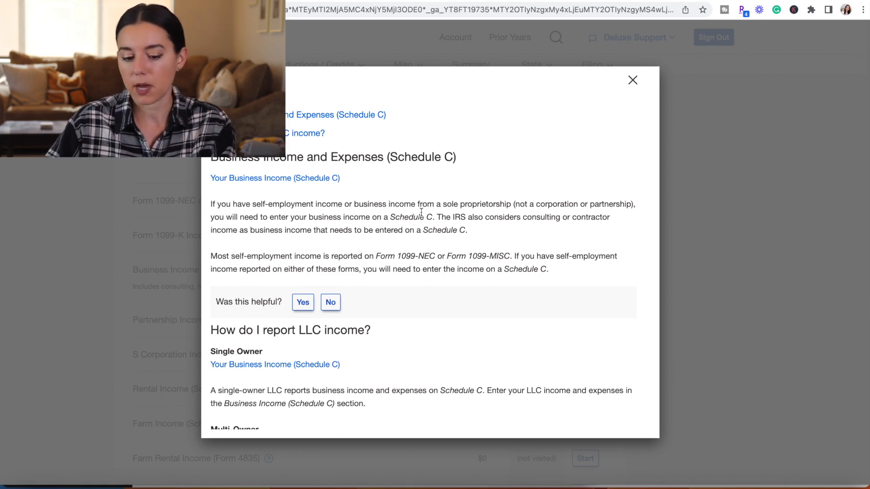
scroll(492, 277, "down", 5)
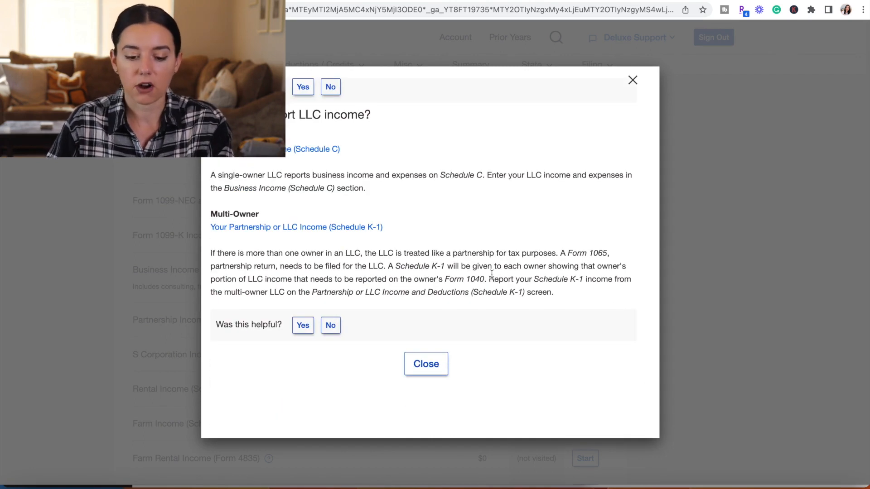
scroll(492, 274, "up", 5)
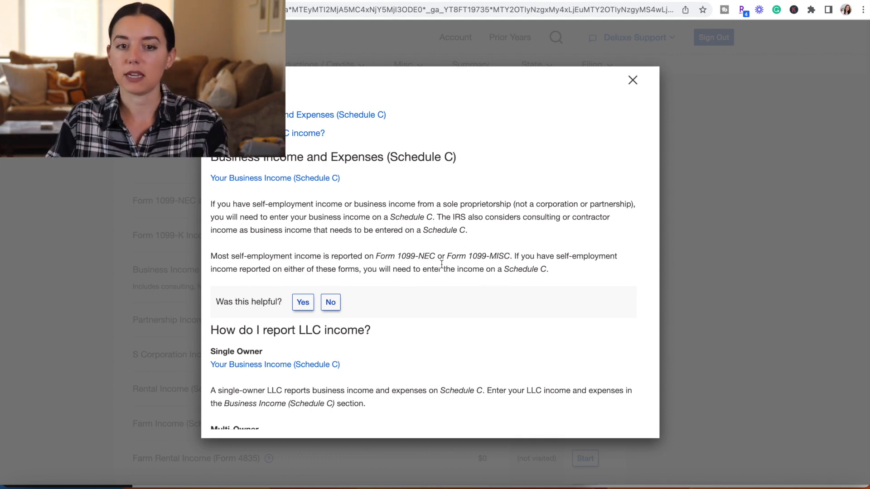
scroll(468, 283, "down", 1)
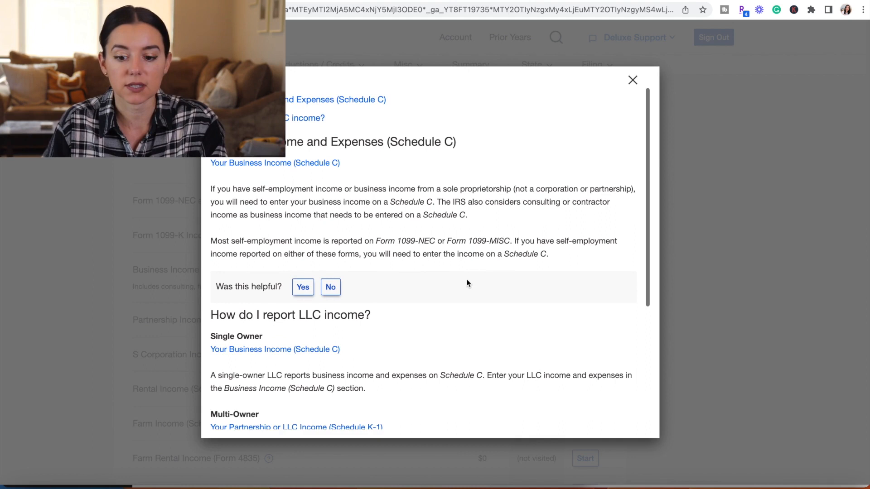
left_click(632, 81)
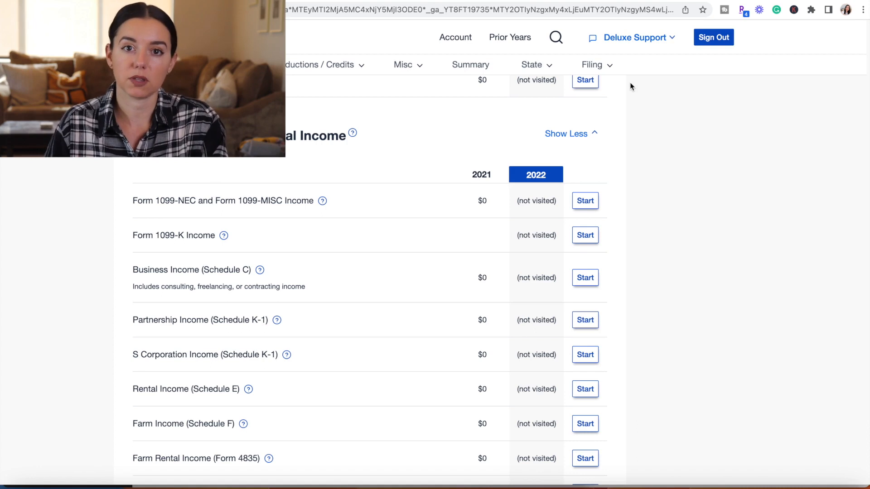
Finish the Your Income page without adding any business, rental or uncommon income.
scroll(632, 86, "down", 4)
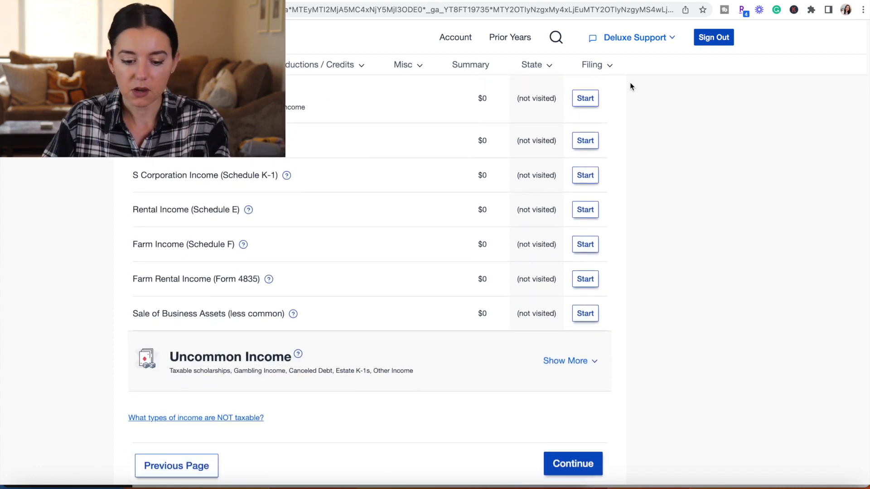
scroll(607, 182, "down", 2)
left_click(572, 390)
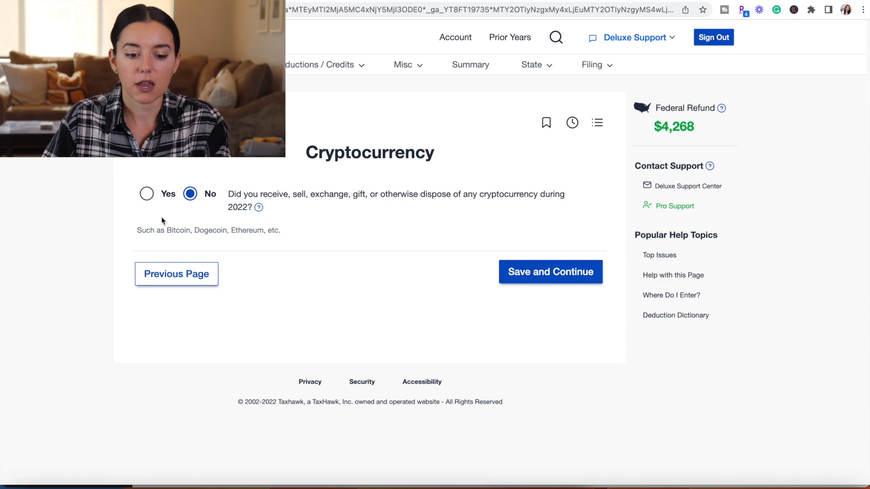
Answer Yes to the 2022 cryptocurrency question to read the guidance on reporting cryptocurrency income, and return to the question.
left_click(144, 193)
left_click(551, 268)
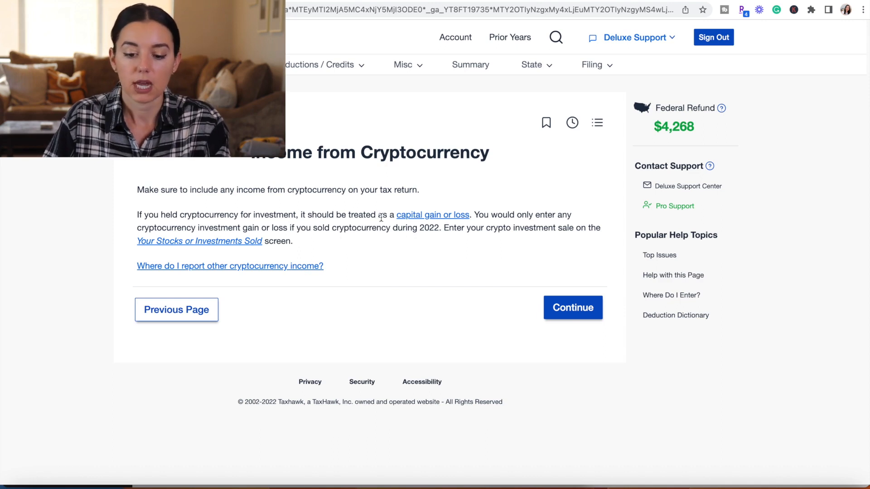
left_click(11, 9)
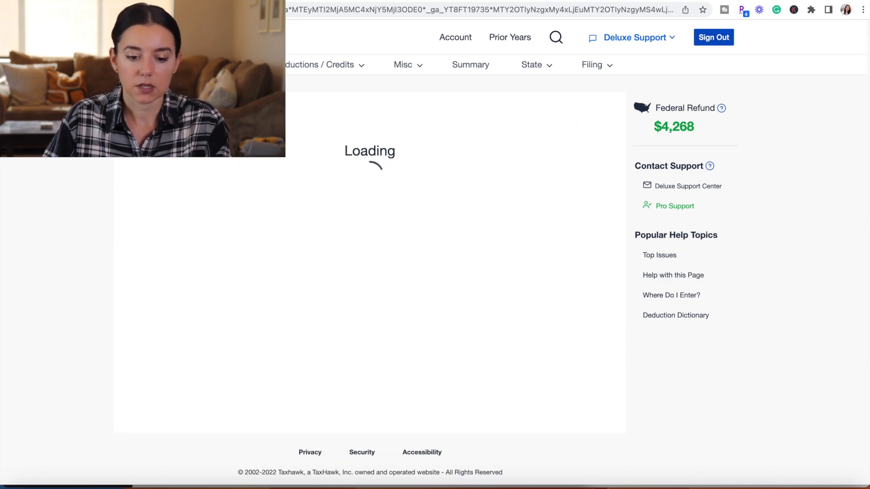
Answer No to both the cryptocurrency question and the foreign account question, saving each answer.
left_click(189, 195)
left_click(546, 273)
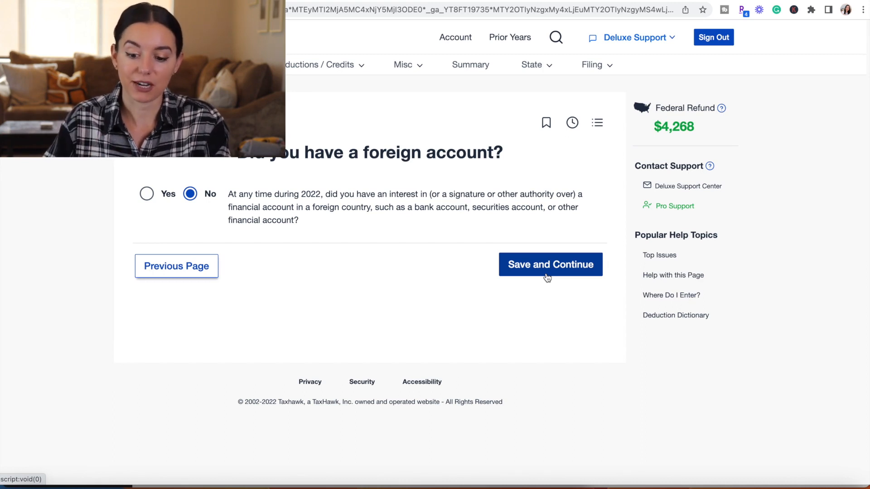
left_click(547, 275)
Review the income summary comparing 2021 and 2022 amounts by category and continue past it.
scroll(350, 191, "down", 2)
scroll(350, 192, "down", 2)
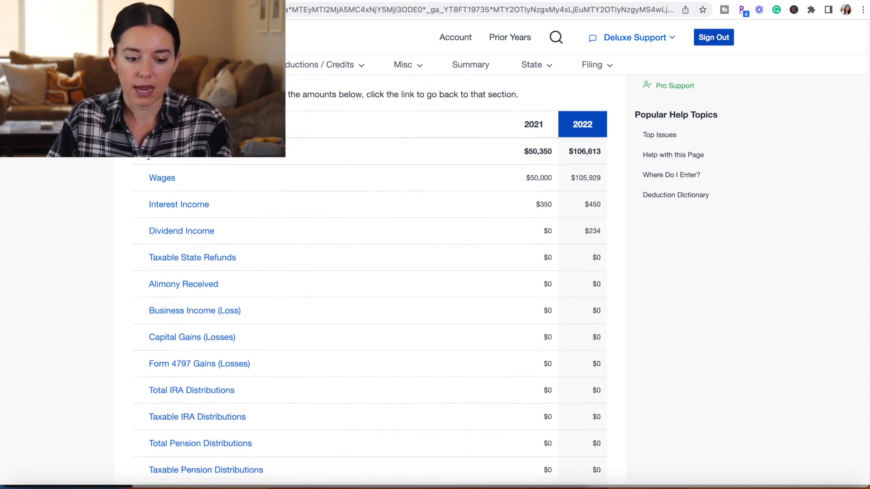
scroll(368, 405, "down", 1)
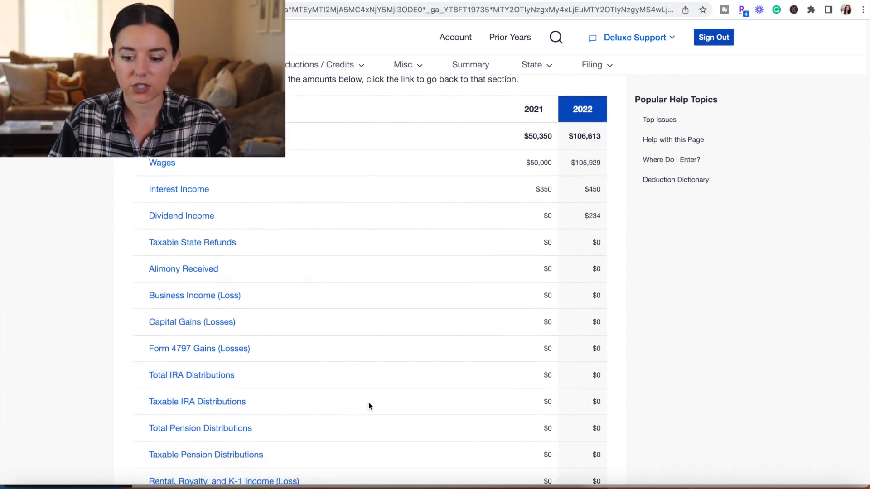
scroll(368, 404, "down", 1)
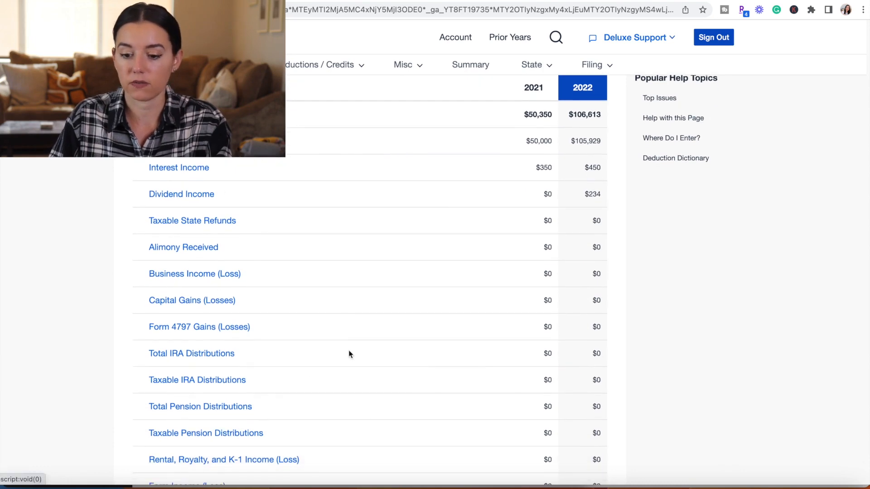
scroll(349, 352, "down", 5)
scroll(349, 354, "down", 5)
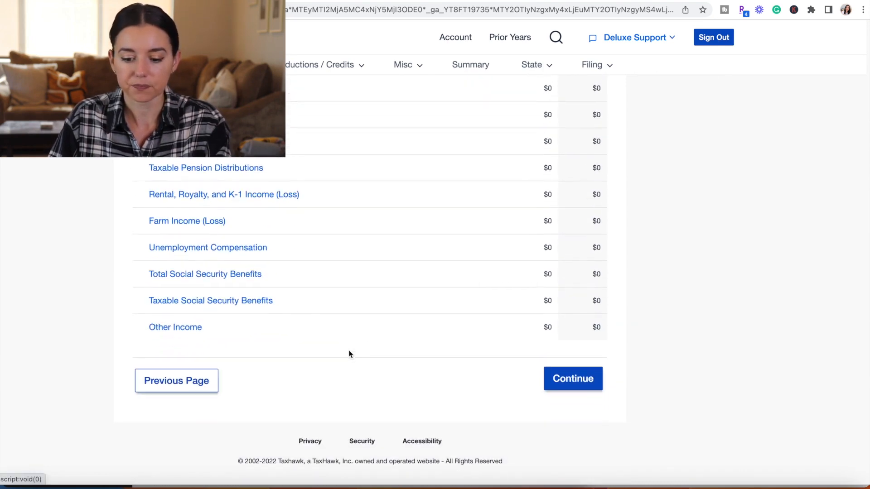
left_click(571, 378)
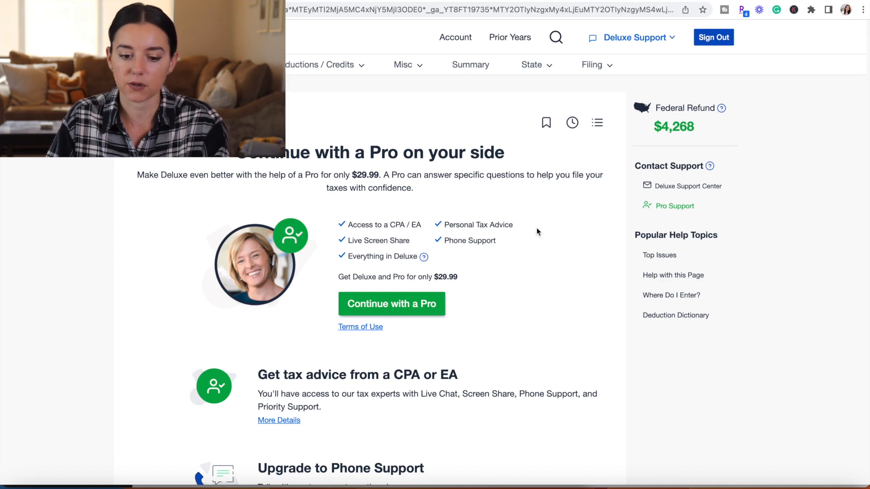
Review the Pro upgrade offer, including CPA or EA tax advice, phone support, screen share and audit assistance.
scroll(536, 232, "down", 3)
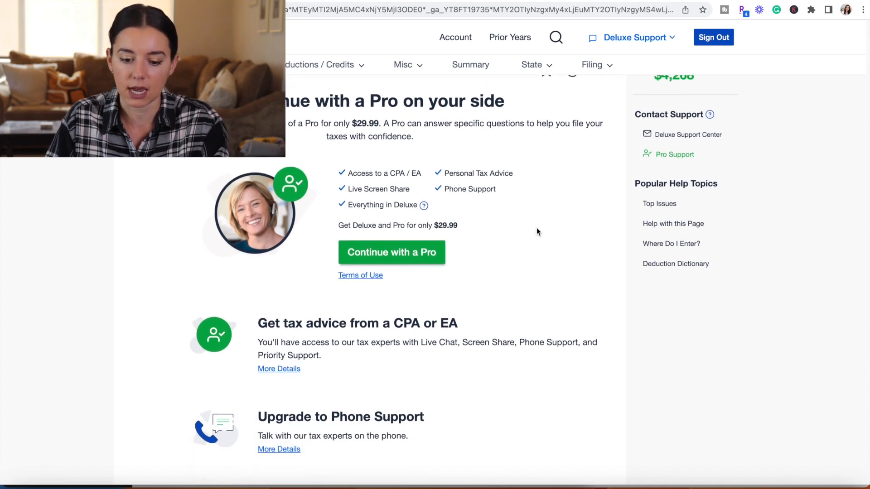
scroll(536, 231, "down", 1)
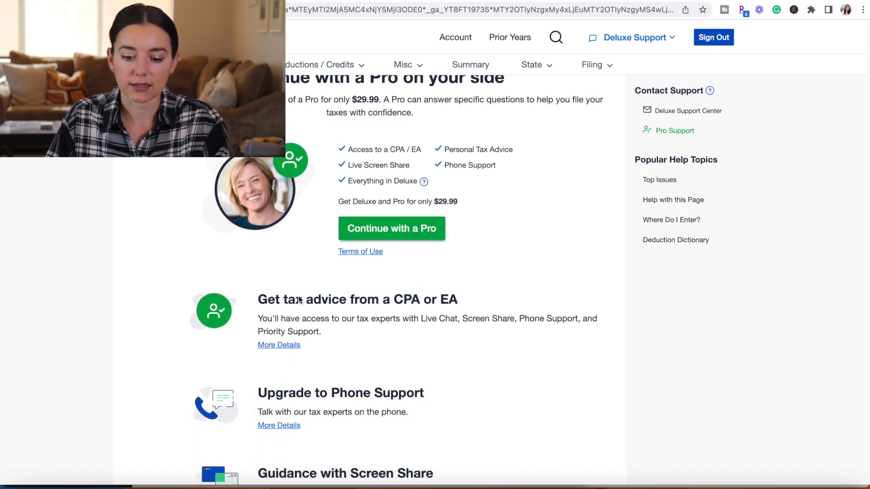
scroll(482, 327, "down", 3)
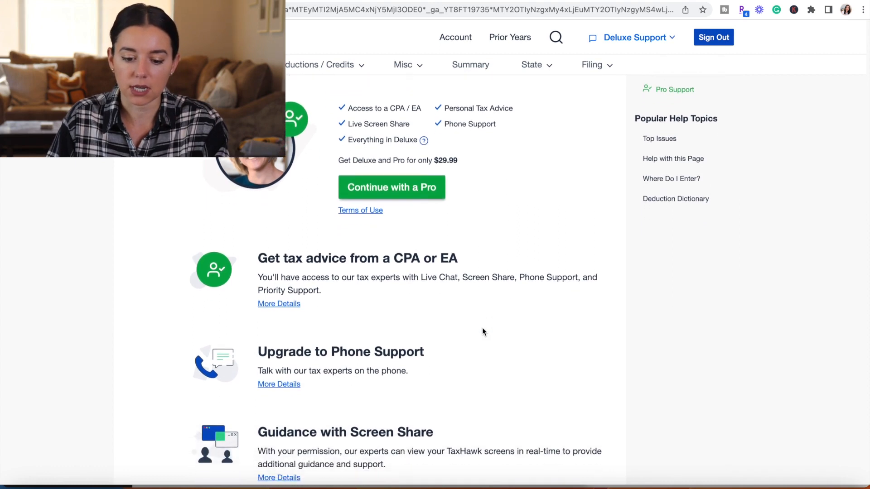
scroll(391, 352, "down", 1)
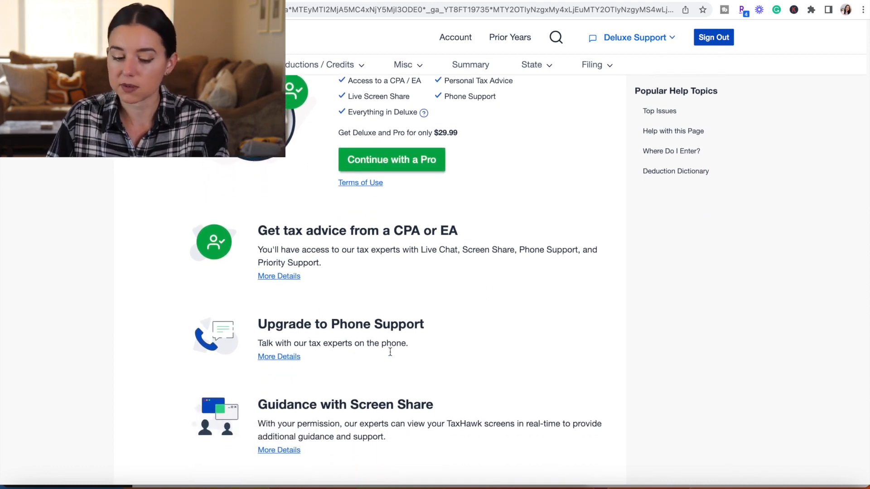
scroll(391, 355, "down", 2)
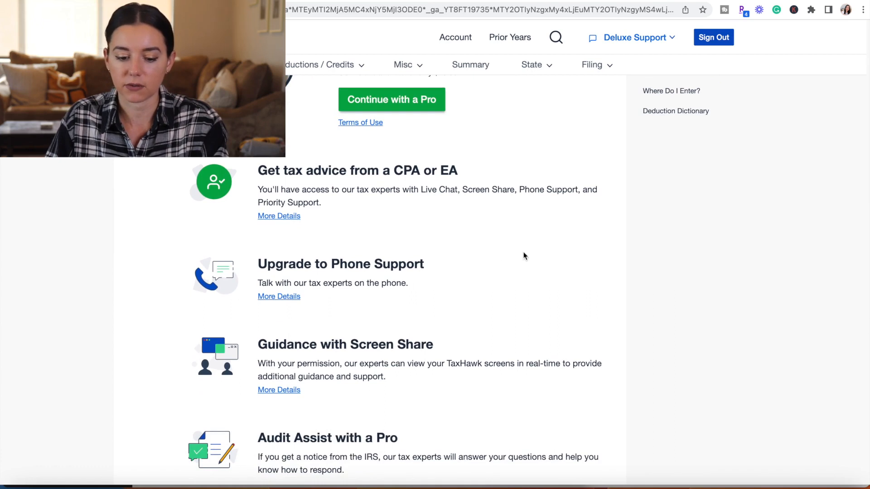
scroll(523, 256, "down", 2)
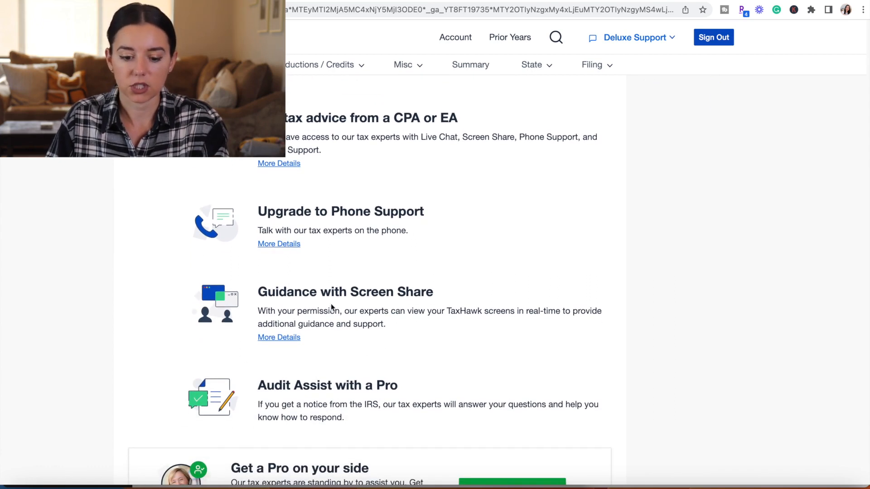
Add the $29.99 Deluxe and Pro support upgrade to the return, acknowledge it, and continue to the deductions section.
scroll(405, 311, "down", 6)
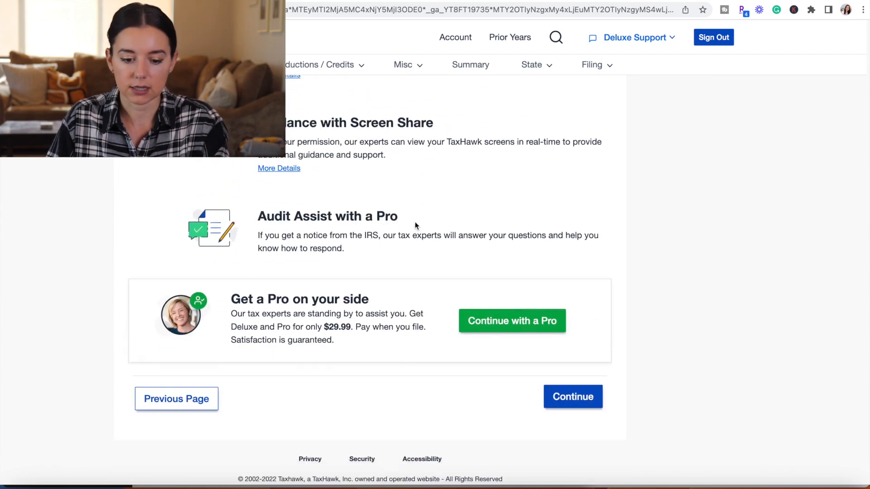
left_click(510, 316)
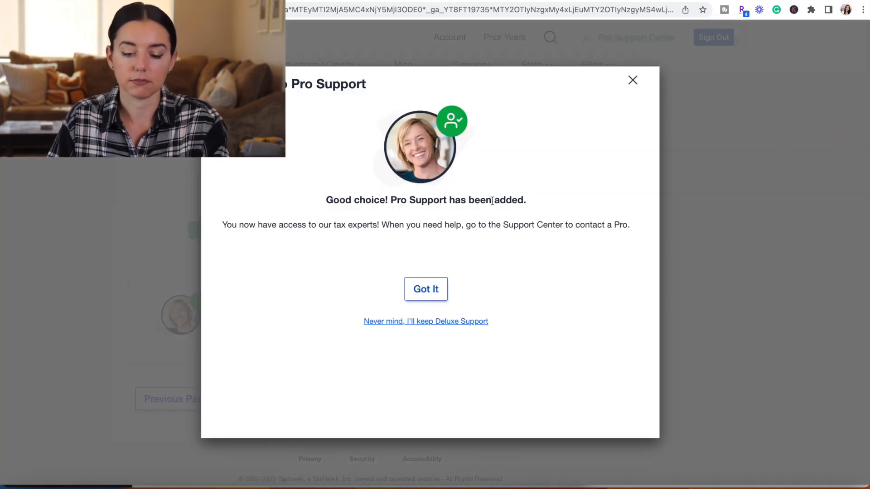
left_click(442, 294)
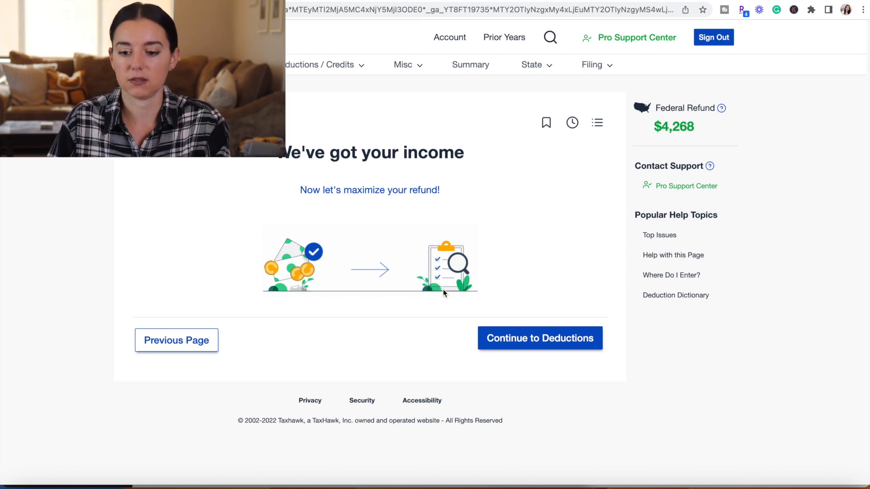
left_click(529, 333)
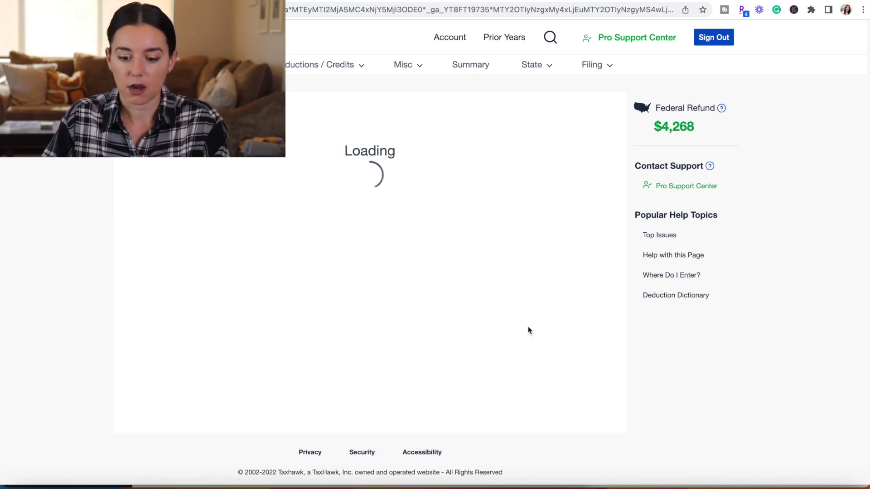
Look over the lists of available deduction and credit topics and of income topics.
left_click(364, 66)
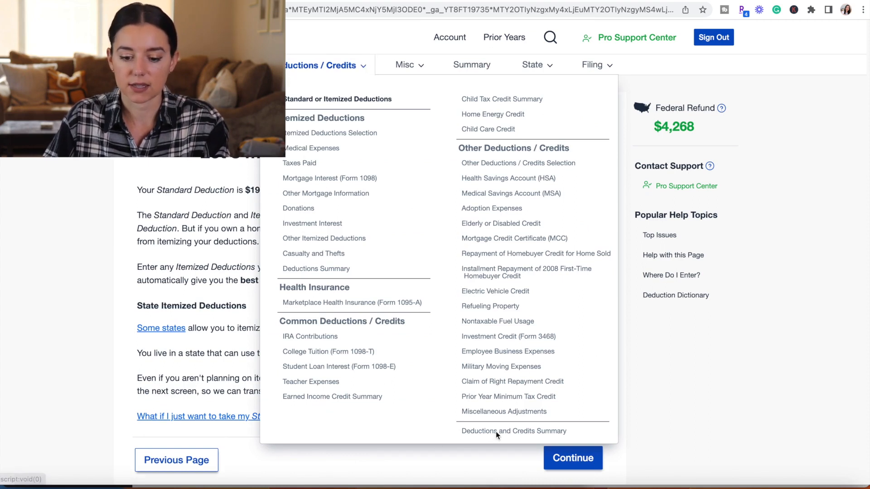
left_click(223, 65)
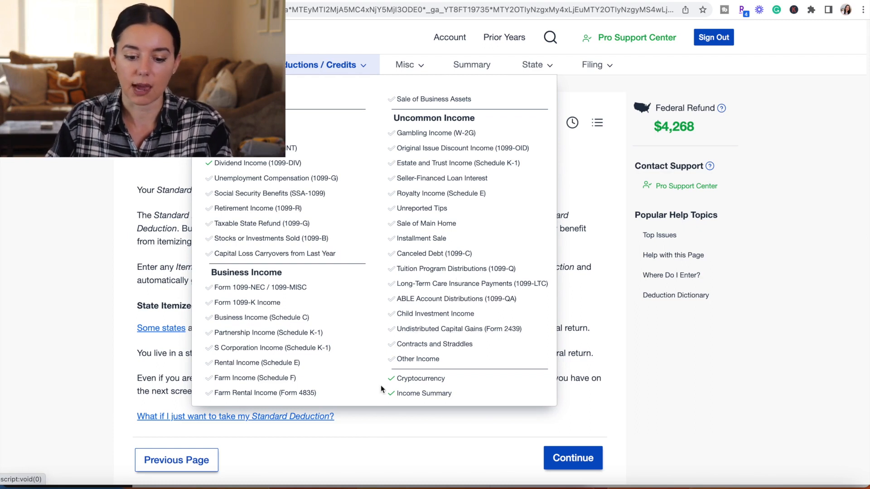
left_click(387, 422)
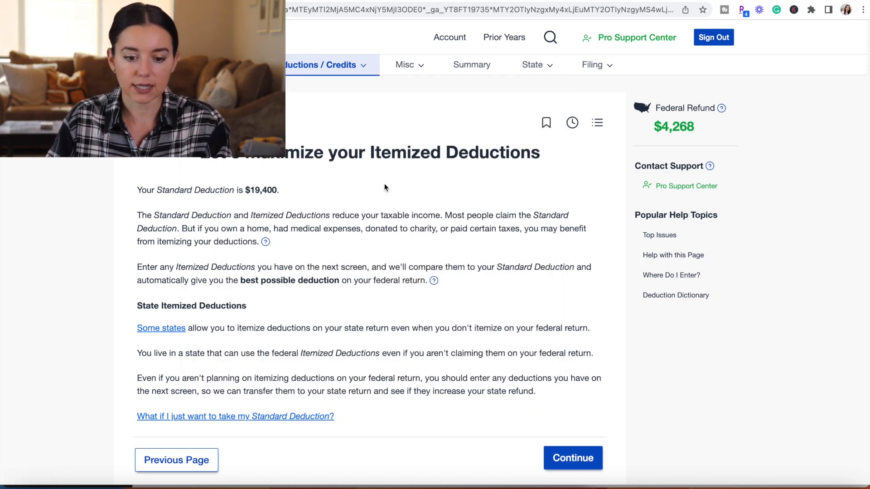
Read the introduction to itemized deductions and state itemizing, and continue to the itemized deductions selection.
scroll(384, 183, "down", 2)
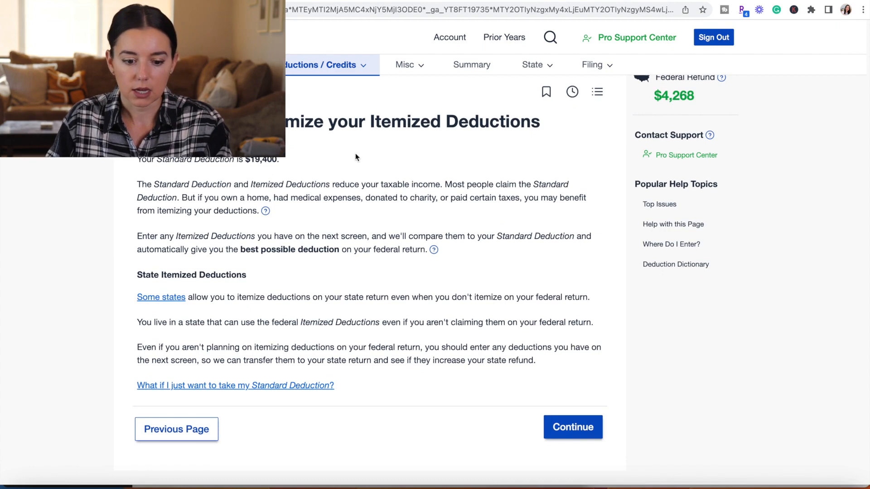
scroll(326, 317, "down", 1)
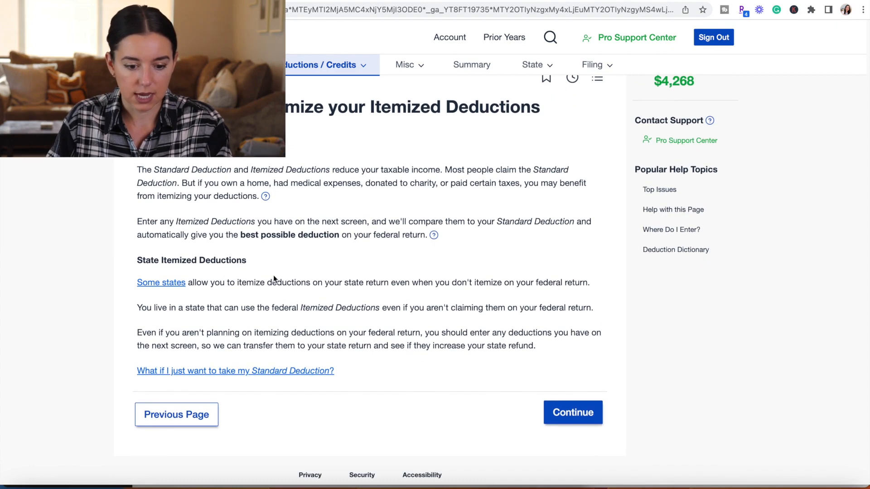
scroll(406, 310, "down", 2)
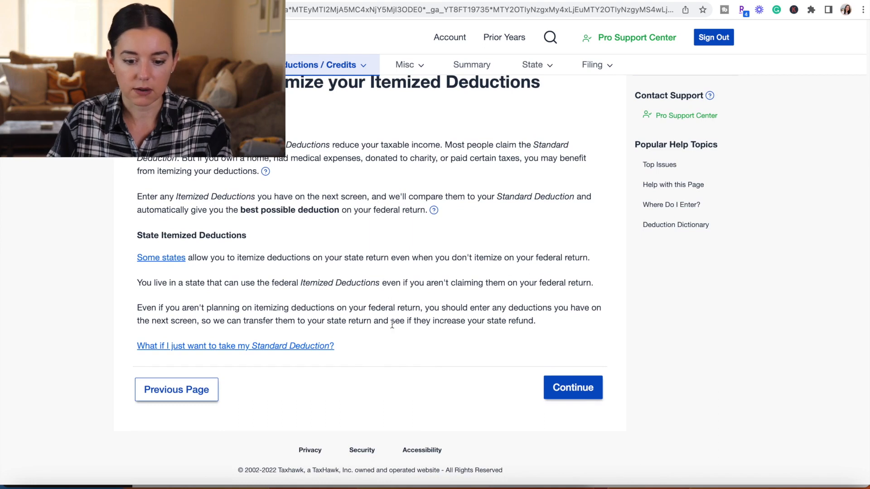
scroll(409, 333, "down", 1)
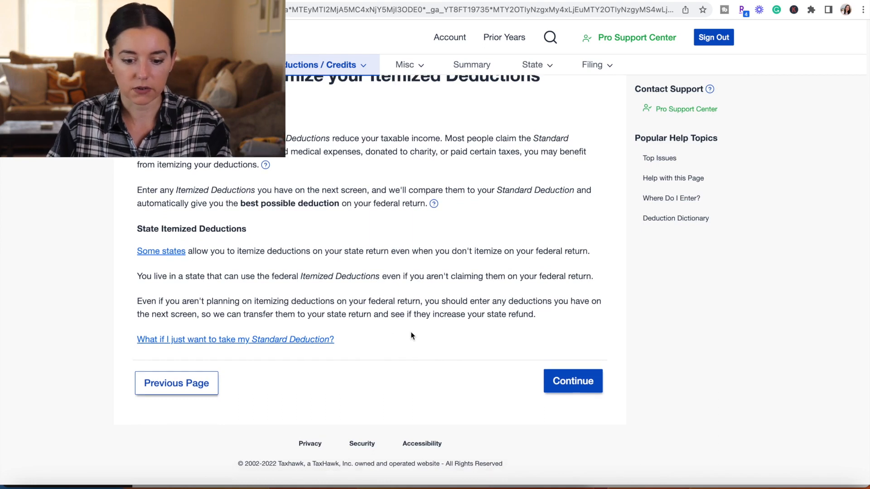
left_click(584, 387)
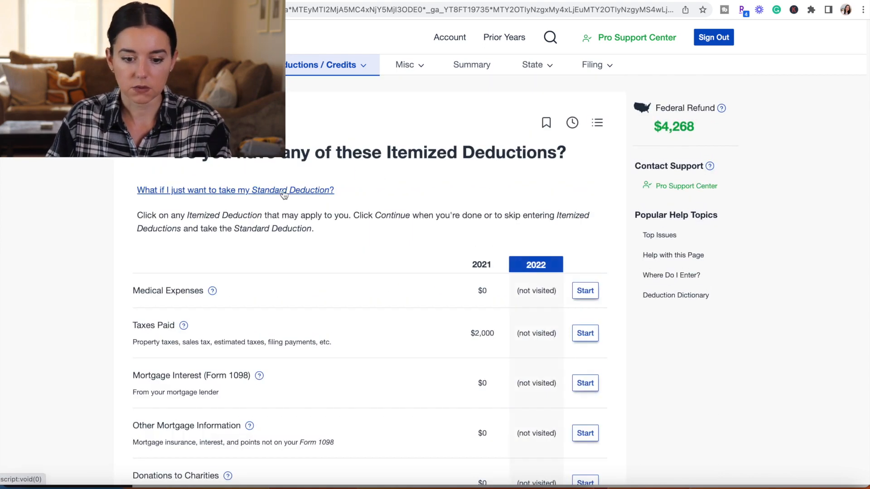
Review the itemized deduction categories from medical expenses to casualty and thefts, and continue without entering any.
scroll(363, 241, "down", 1)
scroll(364, 241, "down", 1)
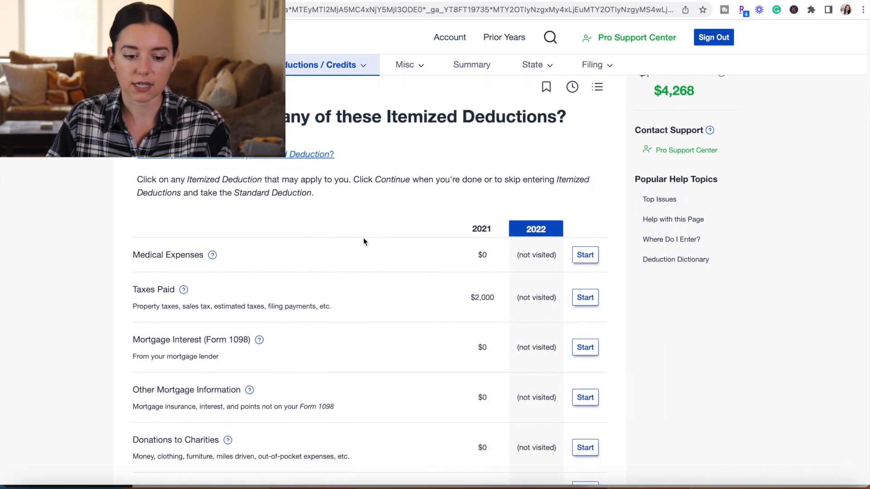
scroll(364, 241, "down", 3)
scroll(364, 242, "down", 3)
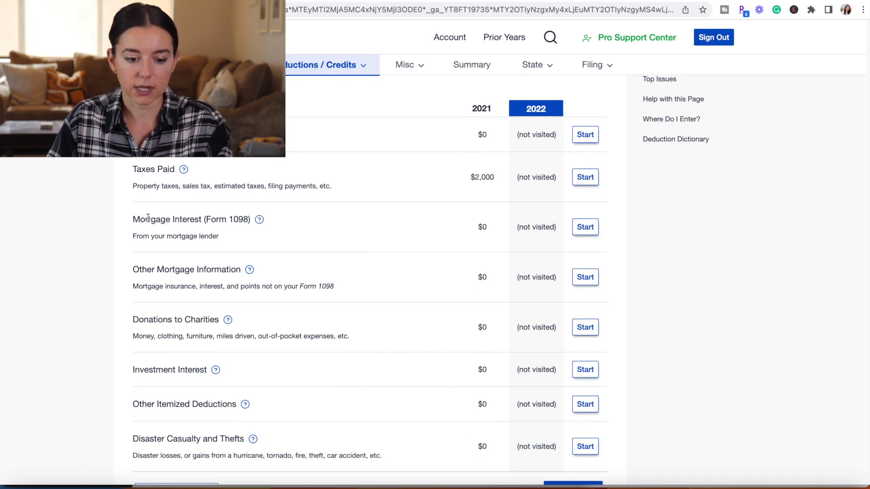
scroll(167, 345, "down", 4)
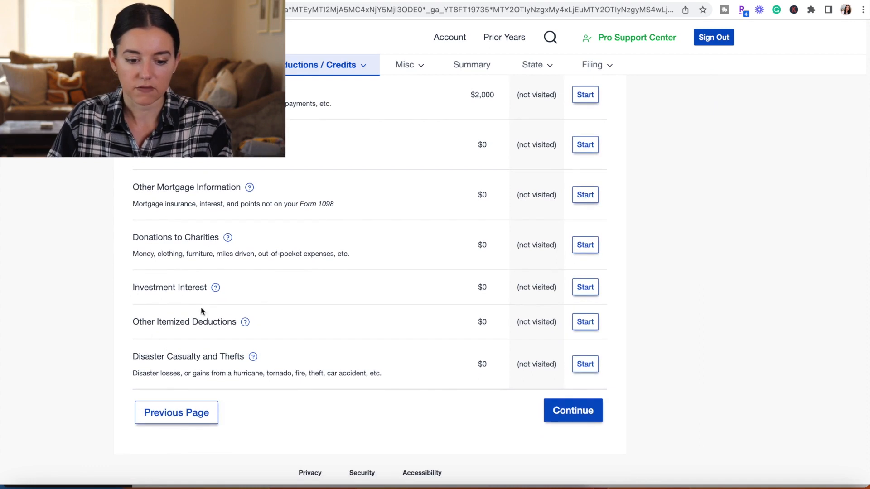
left_click(591, 416)
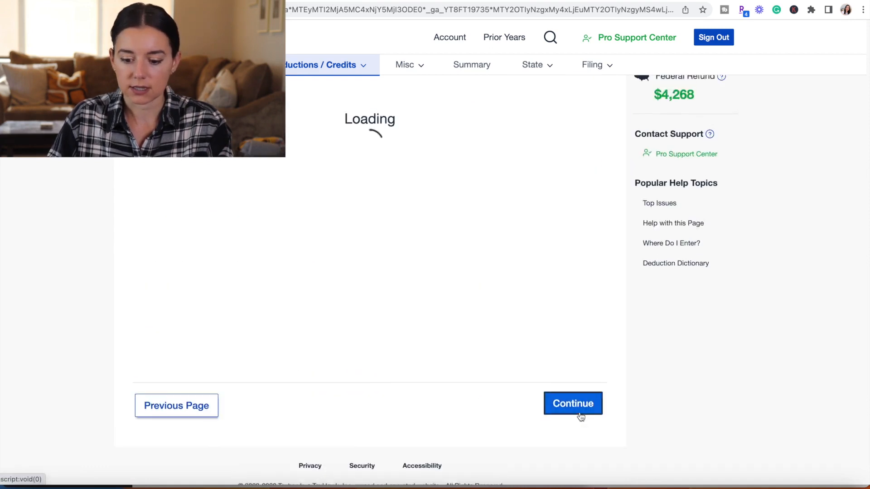
Review the deductions summary and save the choice to use the Standard Deduction, then save No for marketplace health insurance (Form 1095-A).
scroll(452, 254, "down", 2)
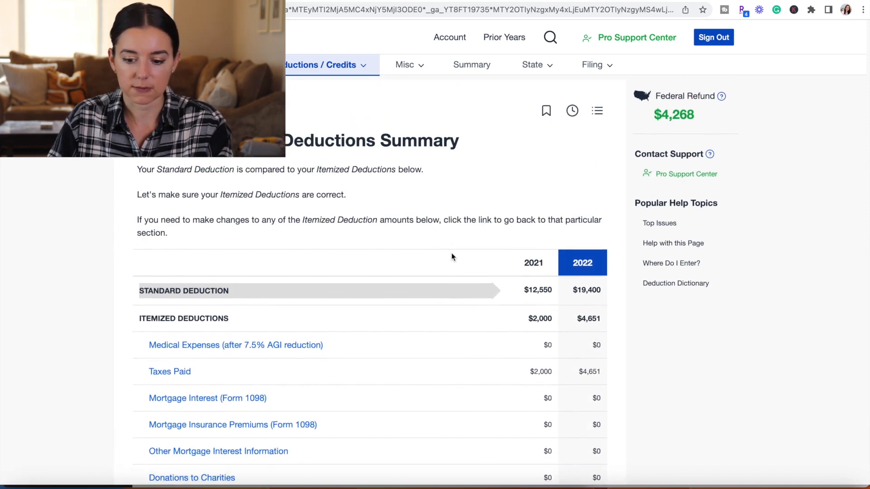
scroll(451, 256, "down", 4)
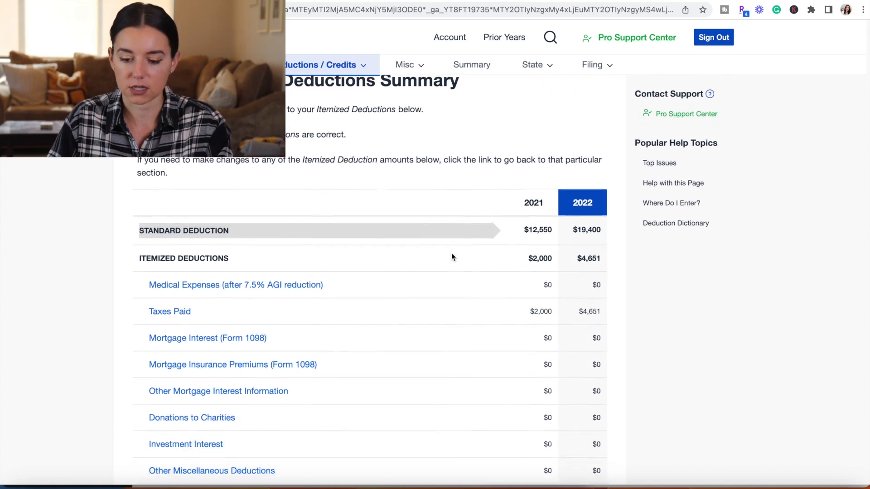
scroll(451, 257, "down", 6)
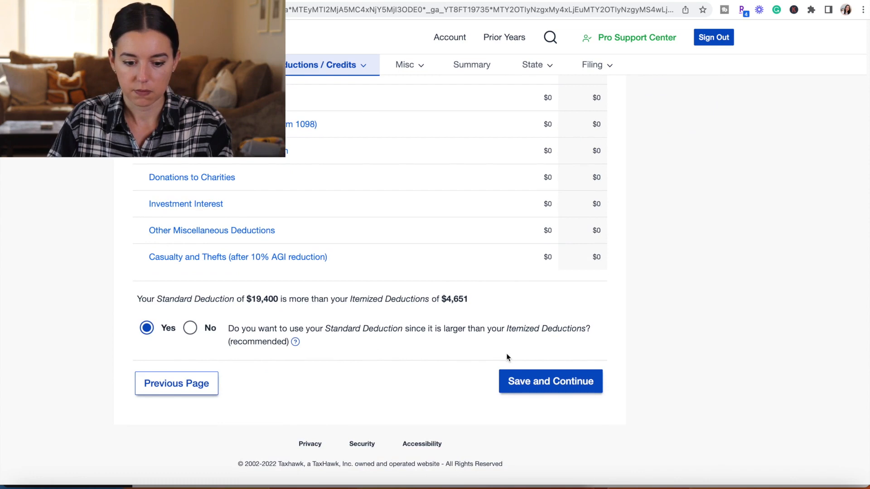
left_click(564, 387)
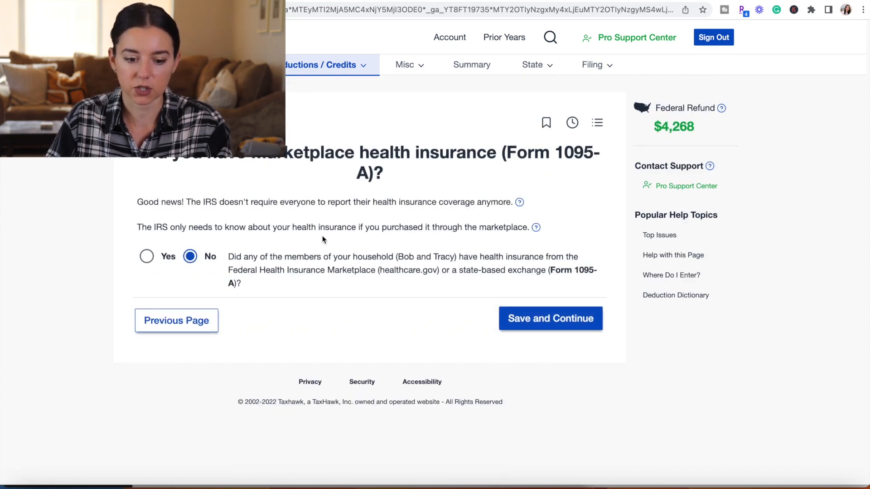
left_click(539, 318)
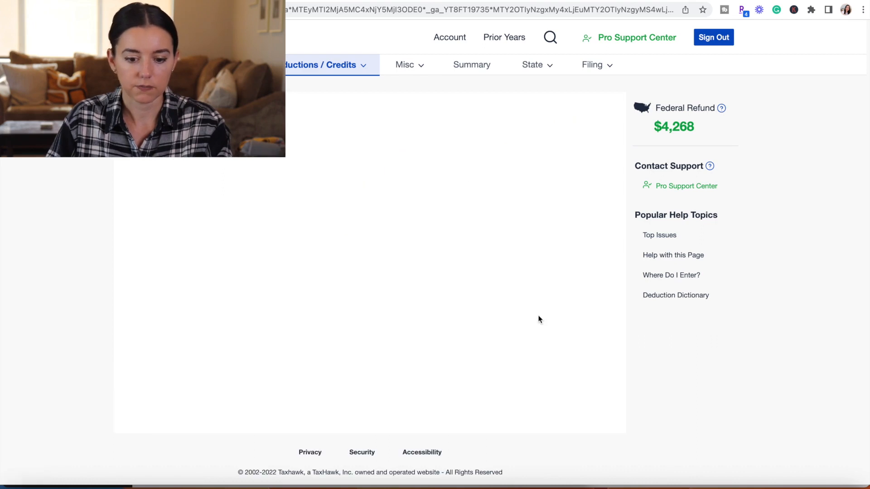
Report traditional IRA contributions of $6,000 for 2022, and save No for withdrawing any of those contributions.
scroll(283, 230, "down", 2)
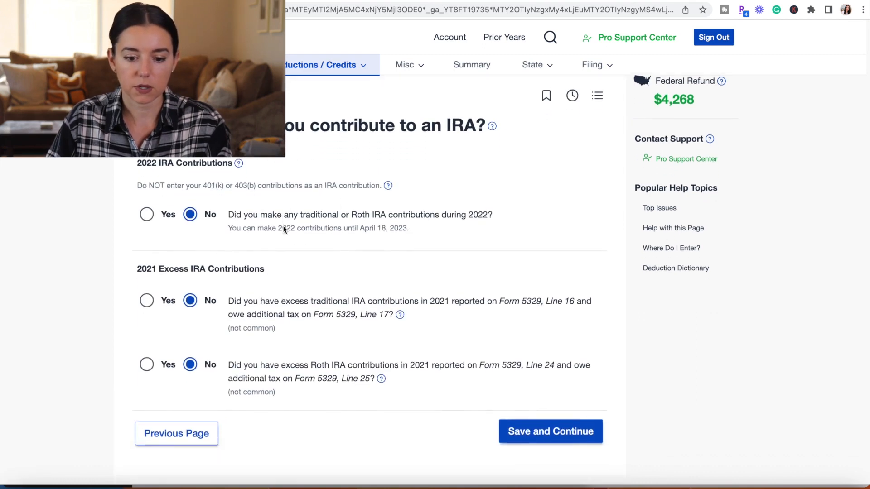
left_click(146, 204)
left_click(572, 256)
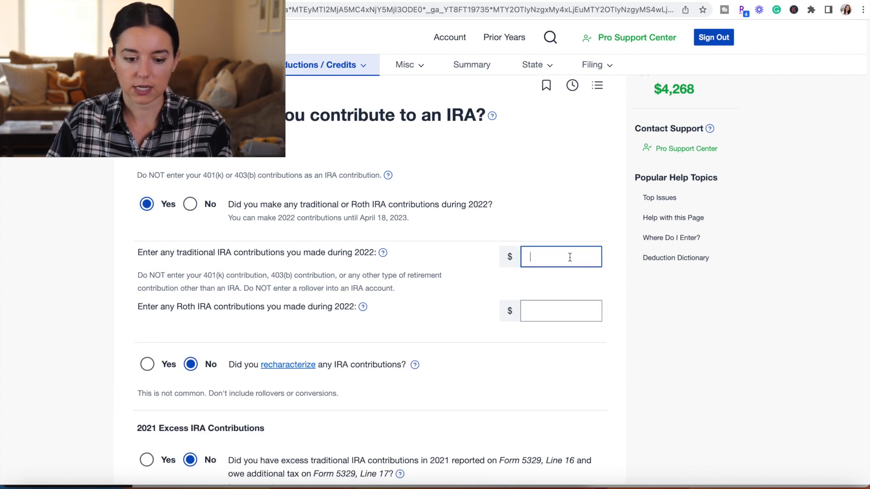
type("6")
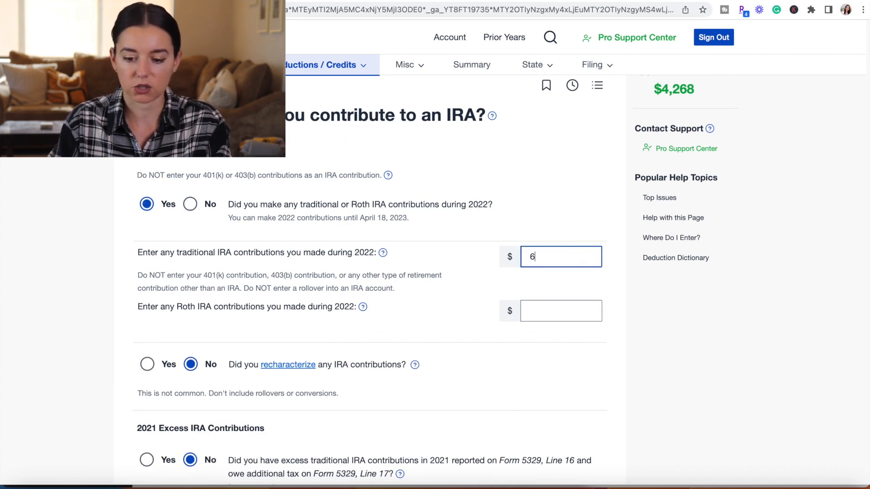
type("000")
left_click(451, 288)
scroll(451, 287, "down", 5)
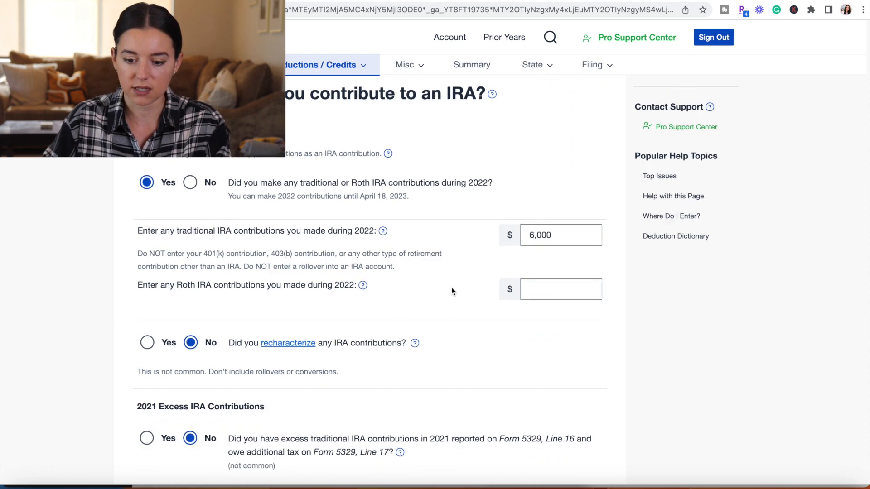
left_click(526, 380)
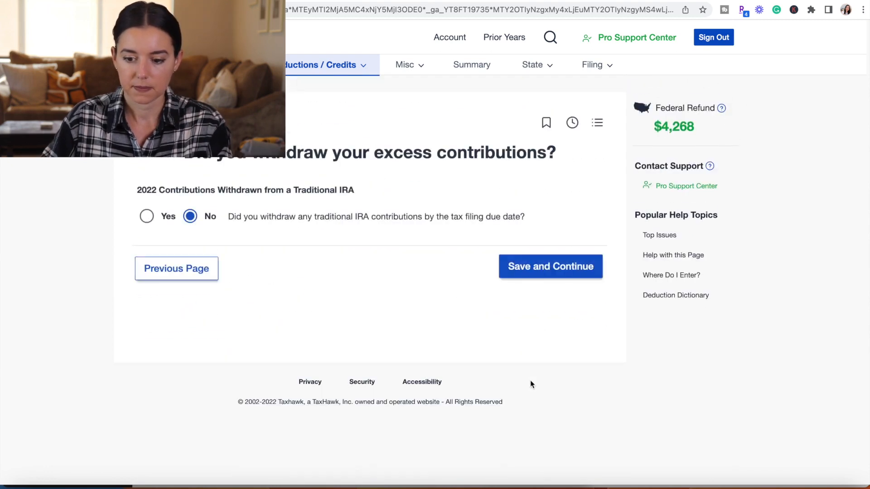
left_click(543, 273)
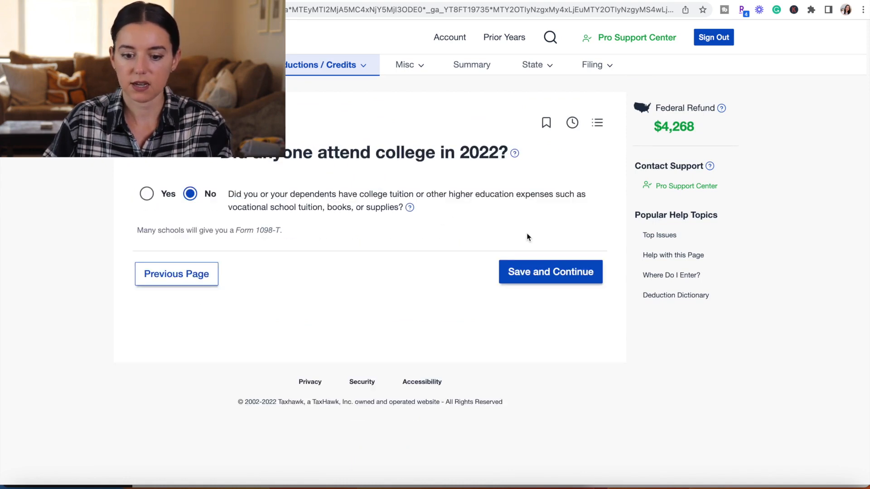
Answer No to the college expenses, student loan and teacher/educator questions, saving each answer.
left_click(562, 273)
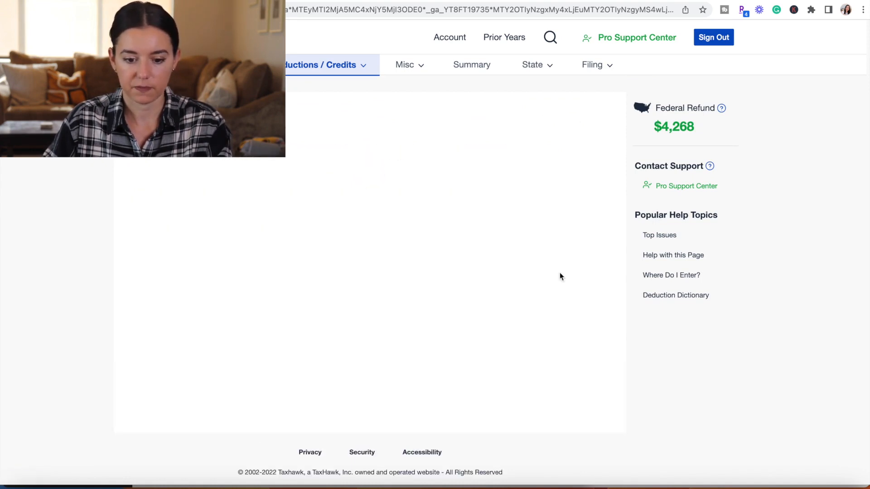
left_click(190, 194)
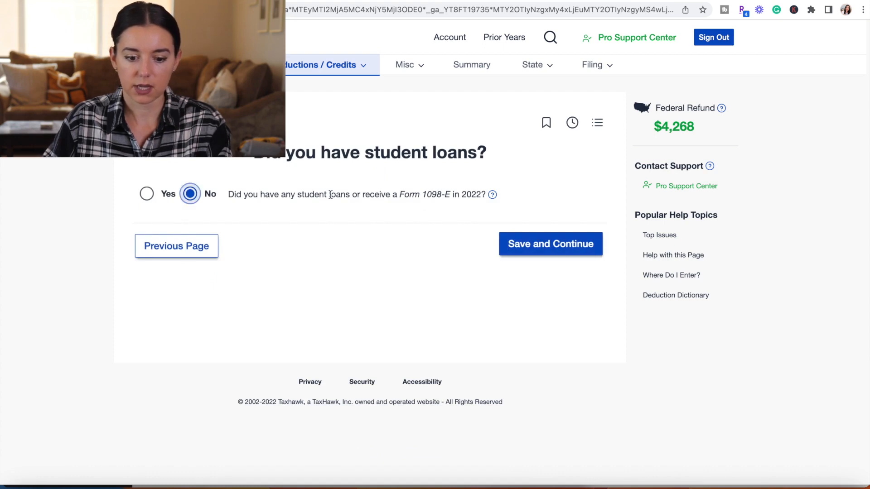
left_click(593, 237)
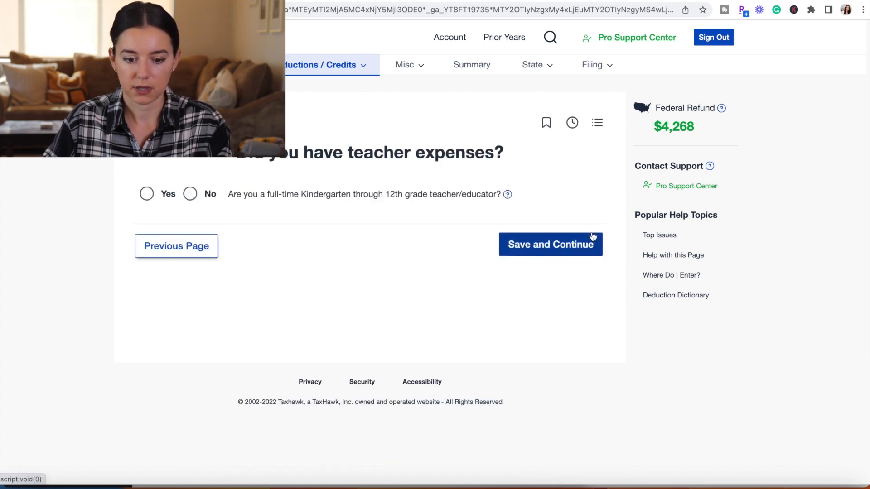
left_click(189, 194)
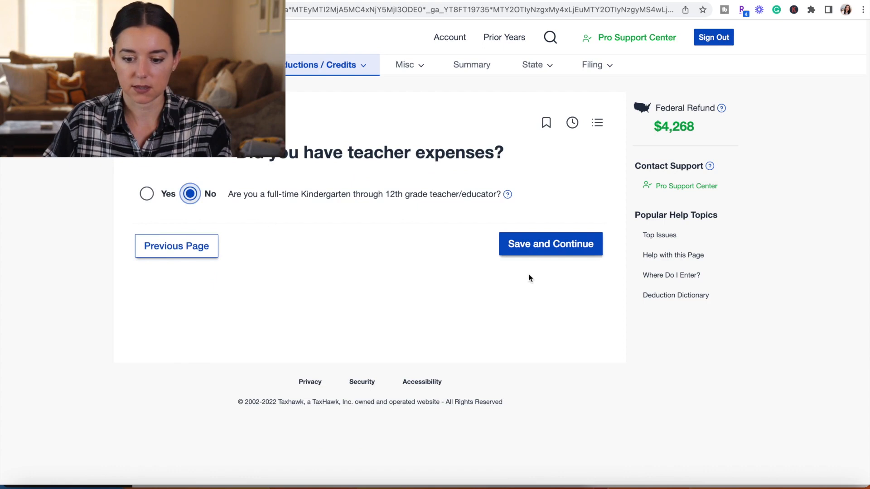
left_click(541, 250)
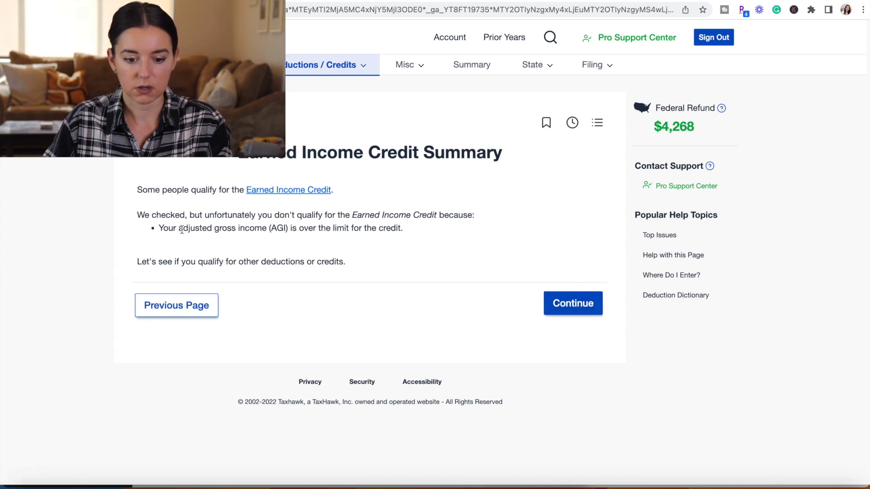
Continue past the Earned Income Credit and Child Tax Credit summaries, and save No for carried-over or forfeited dependent care benefits.
left_click(587, 309)
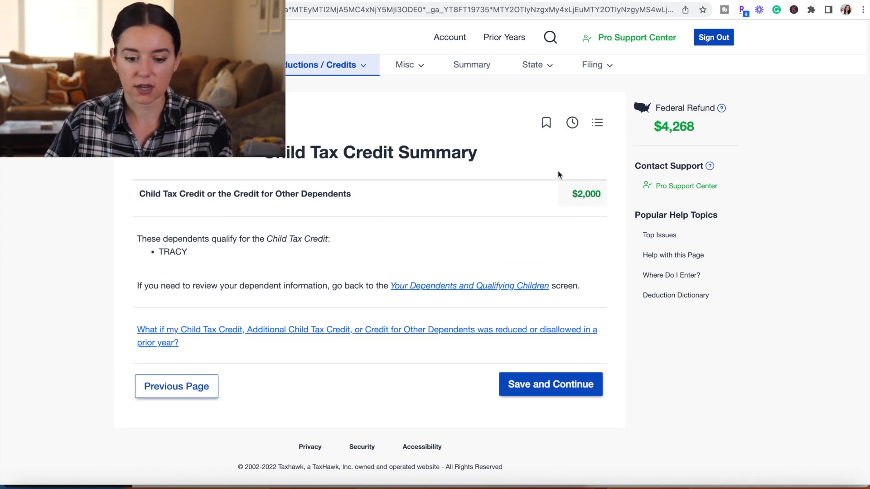
left_click(549, 397)
left_click(549, 371)
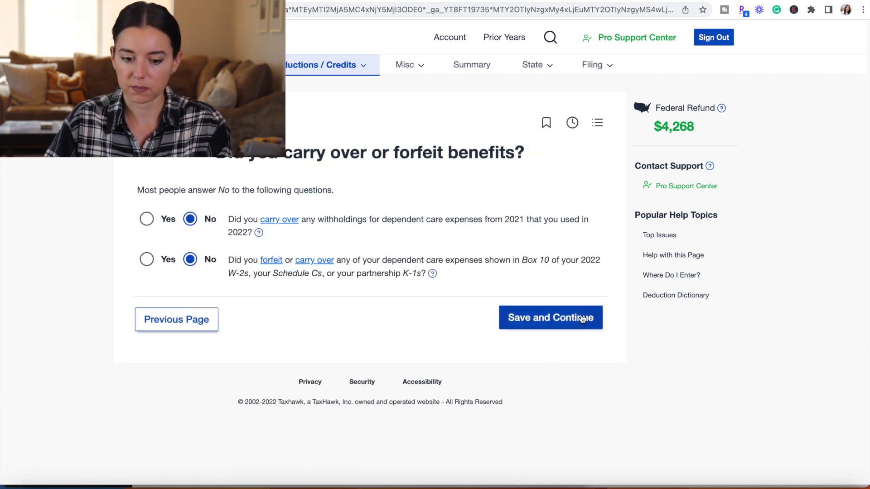
left_click(553, 320)
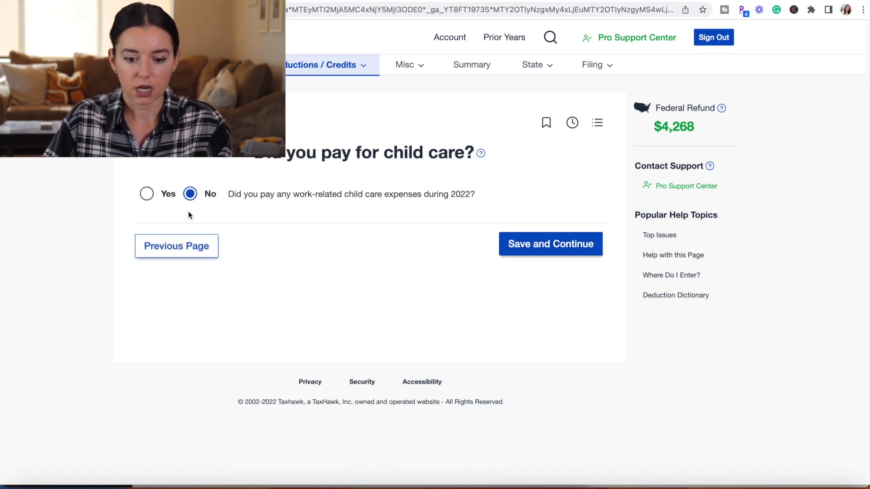
Report work-related child care expenses for 2022, adding Sunnyside Daycare as the care provider with $24,000 paid.
left_click(520, 244)
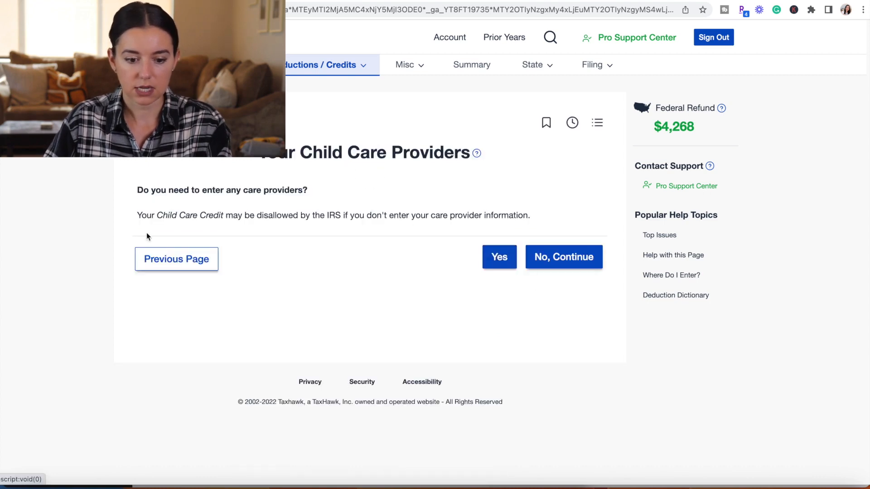
left_click(505, 263)
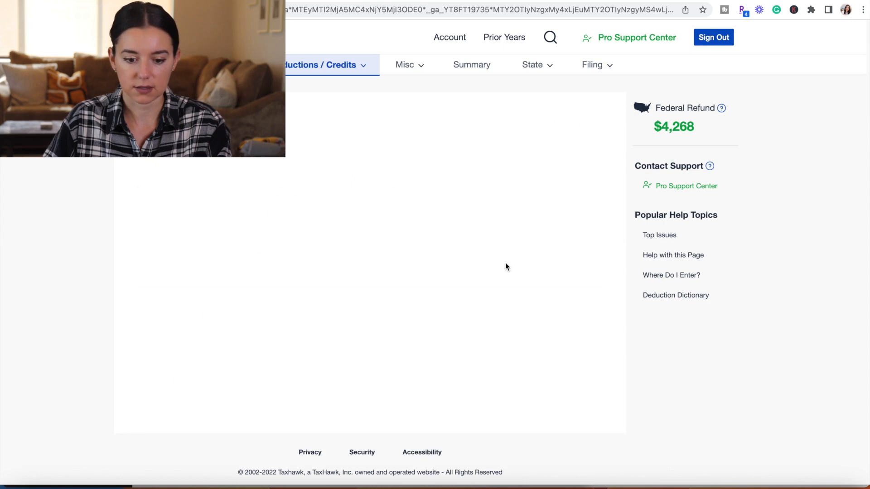
left_click(400, 213)
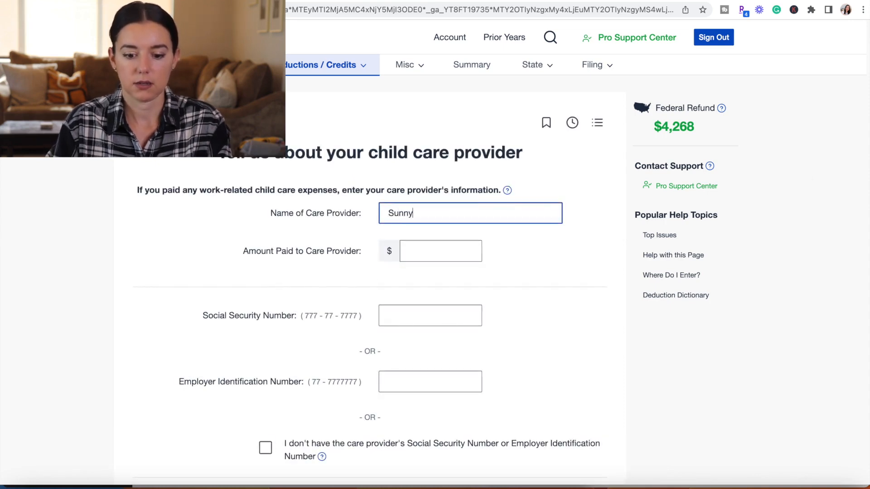
type("Sunnyside Daycare")
key("Tab")
type("24000")
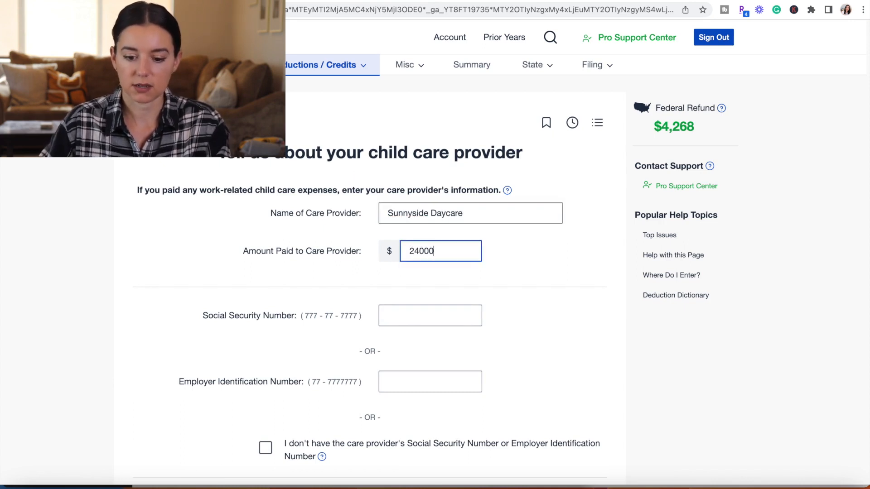
left_click(509, 281)
scroll(509, 281, "down", 2)
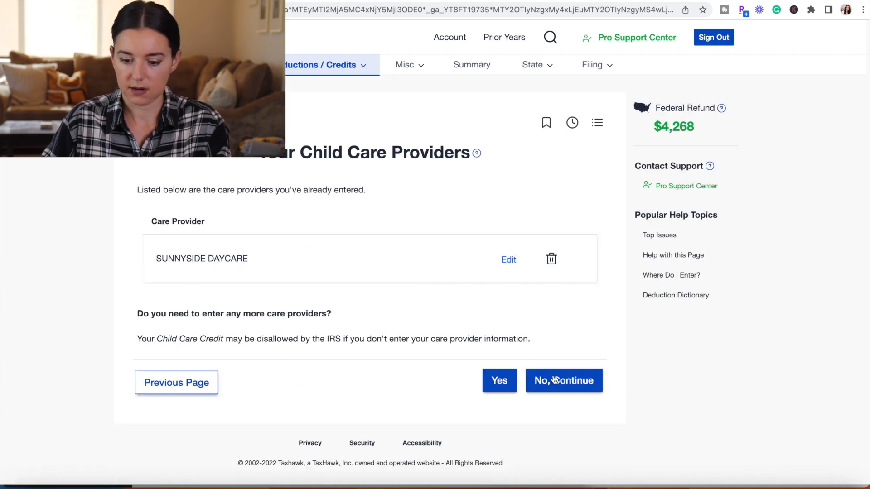
Decline to enter more care providers, and continue past the Child Care Credit summary and the Common Deductions and Credits list.
left_click(557, 381)
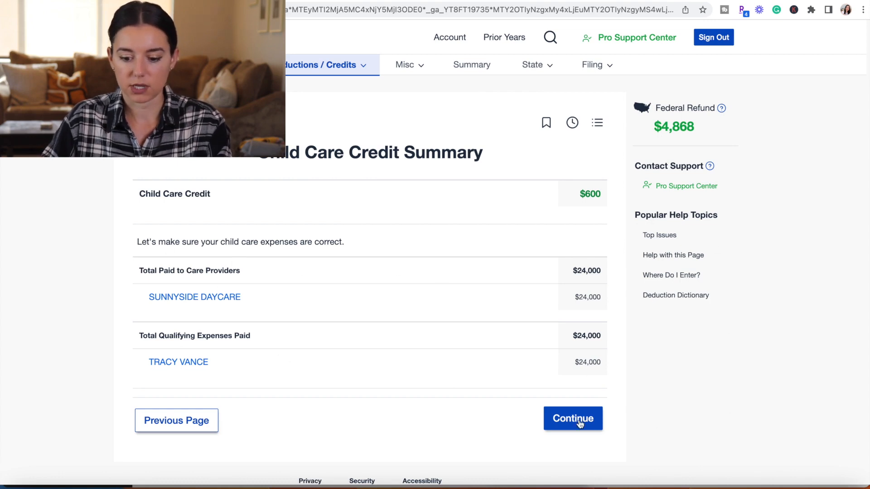
left_click(566, 418)
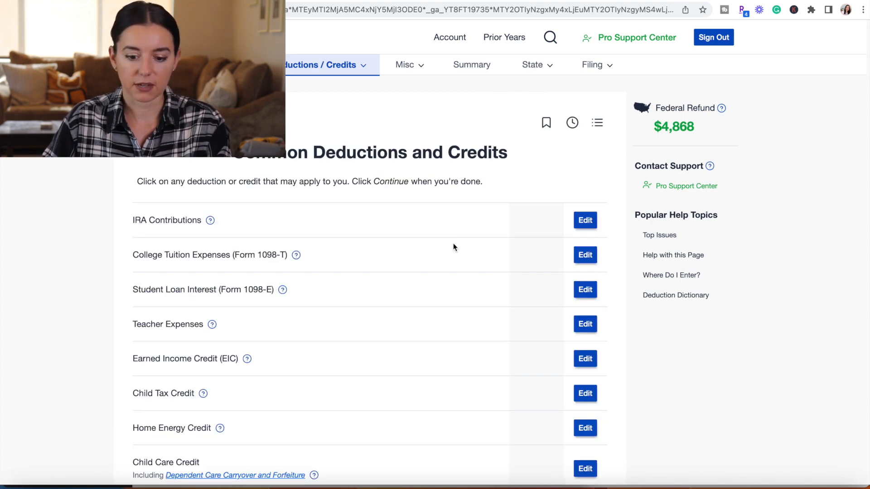
scroll(375, 265, "down", 3)
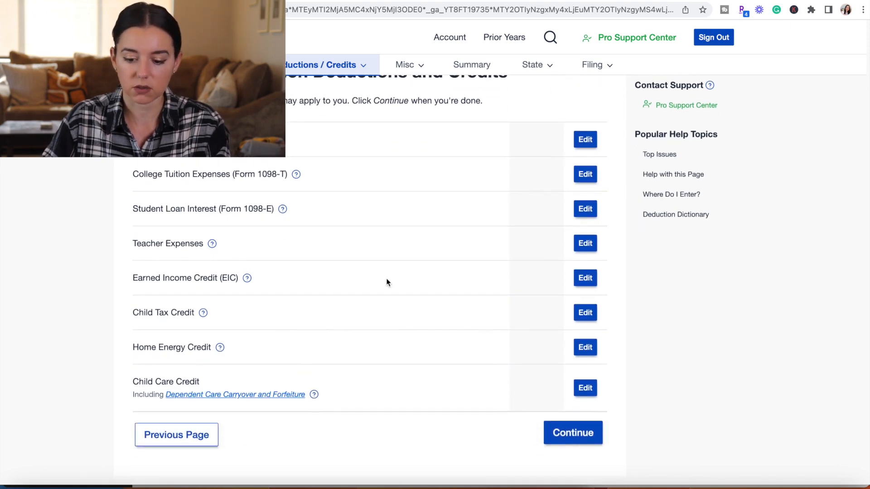
left_click(576, 432)
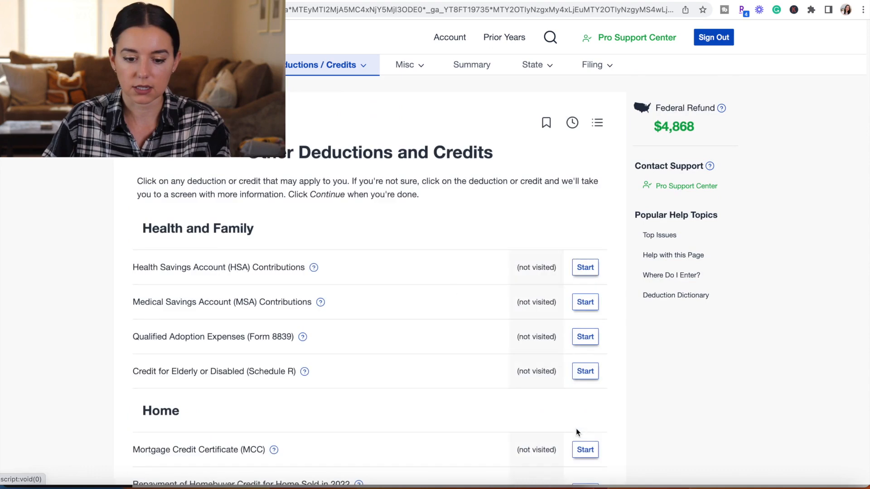
Look through the Other Deductions and Credits list, from Health and Family to Other, and continue without starting any item.
scroll(389, 198, "down", 1)
scroll(389, 198, "down", 1)
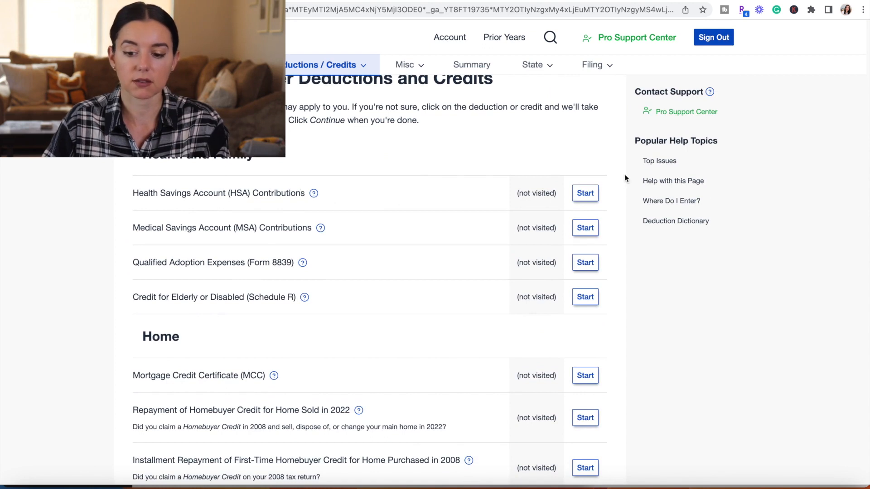
scroll(470, 286, "down", 2)
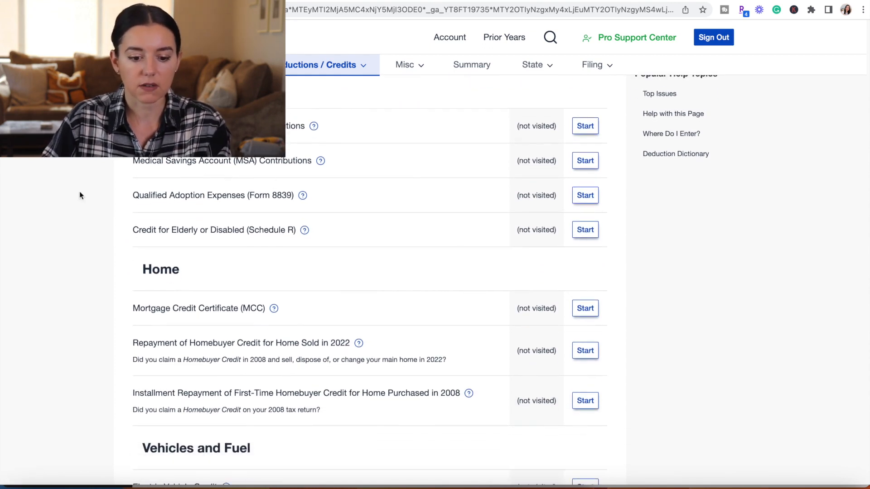
scroll(236, 262, "down", 2)
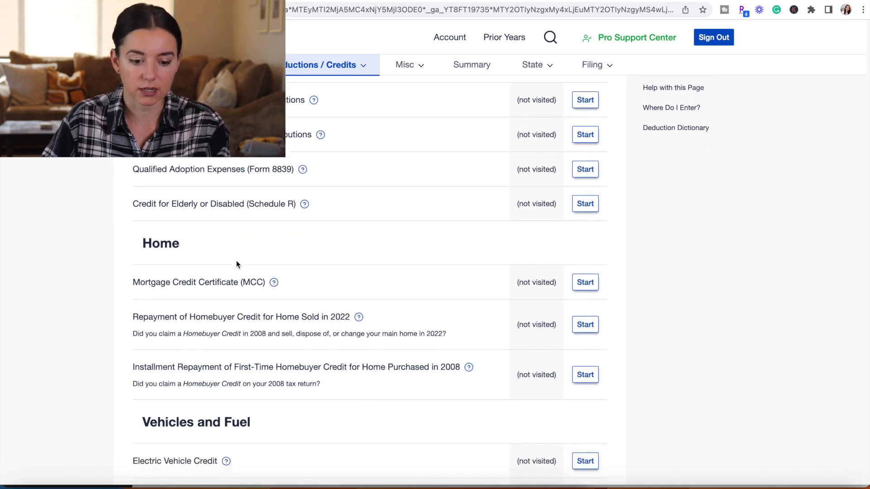
scroll(236, 260, "down", 3)
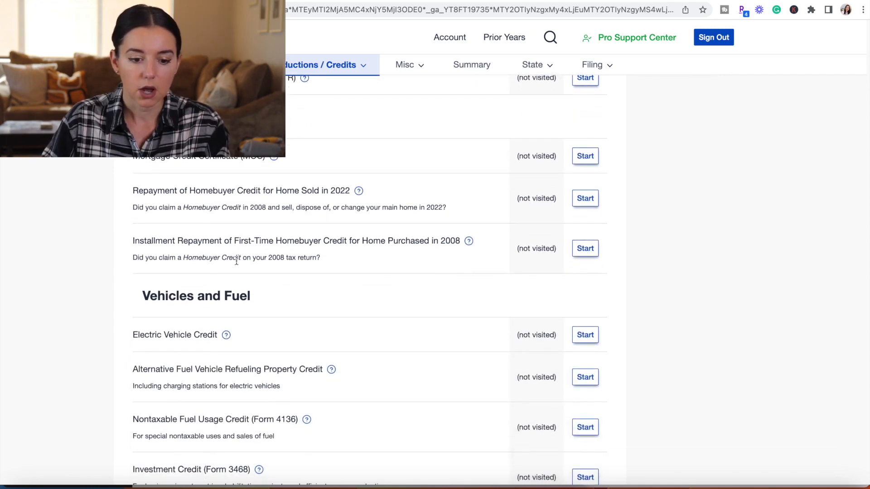
scroll(311, 303, "down", 3)
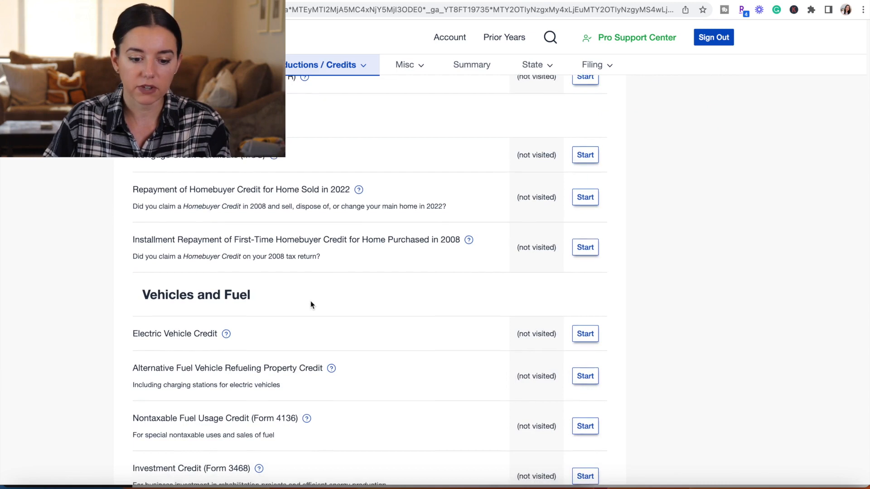
scroll(311, 302, "down", 7)
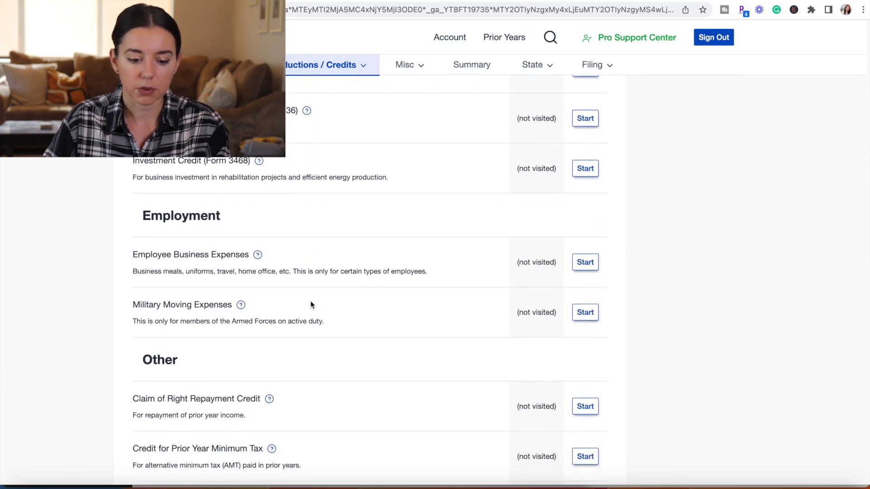
scroll(311, 305, "down", 4)
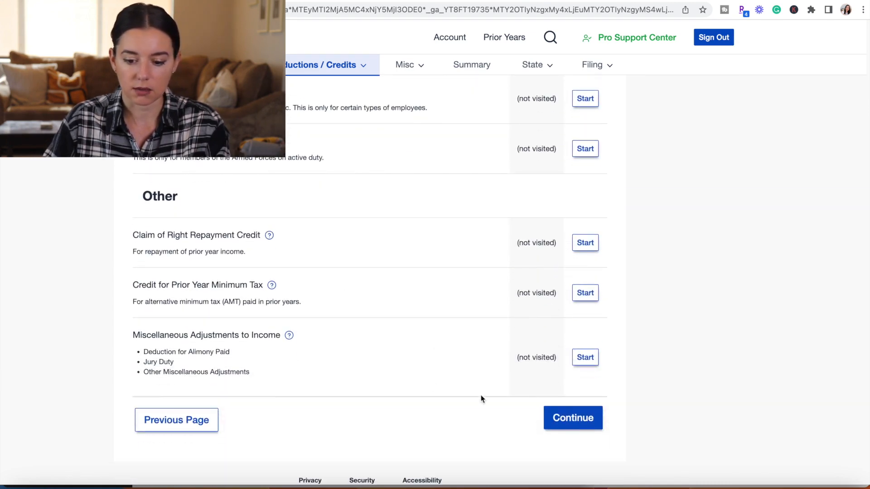
left_click(573, 425)
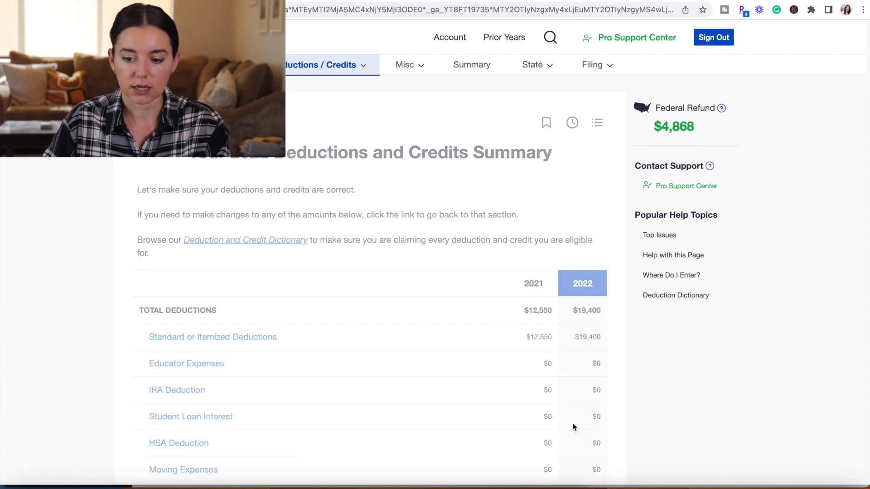
Review the Deductions and Credits Summary for 2021 and 2022, and continue to the Miscellaneous section.
scroll(452, 239, "down", 2)
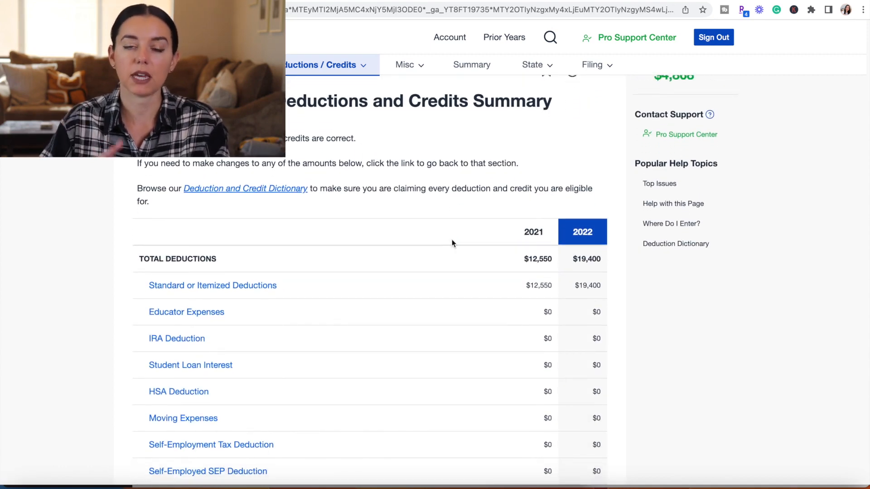
scroll(452, 243, "down", 6)
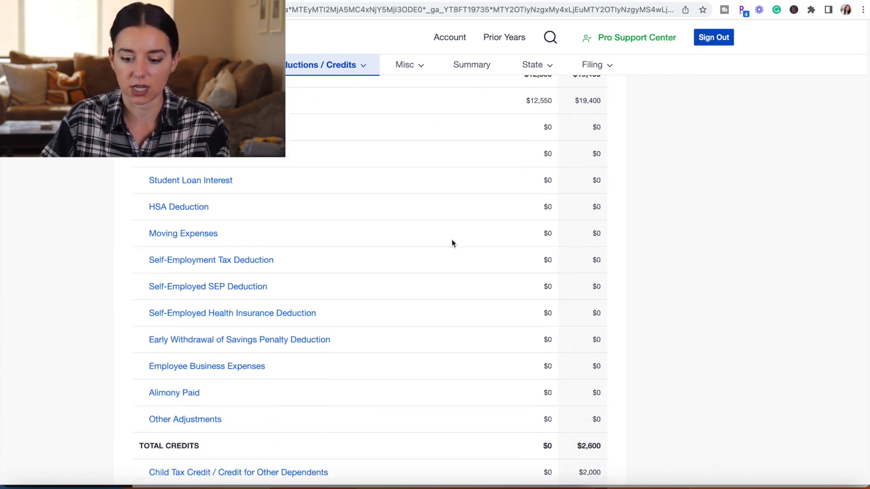
scroll(452, 243, "down", 6)
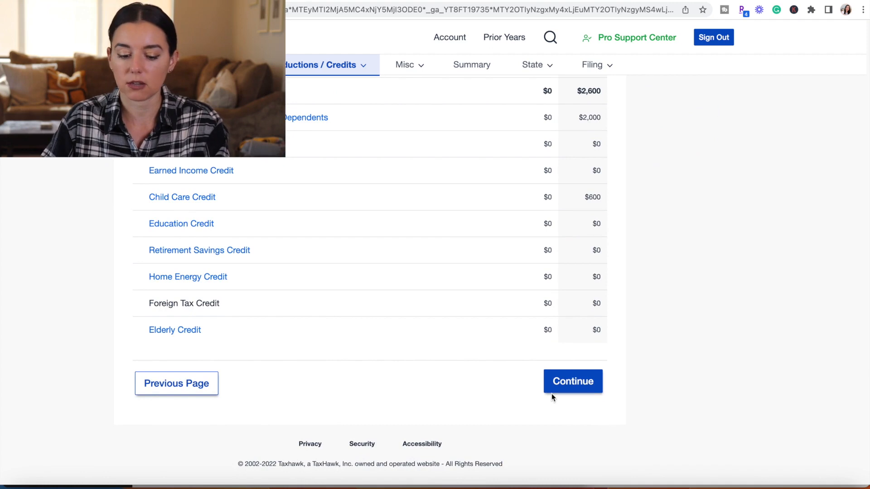
left_click(590, 385)
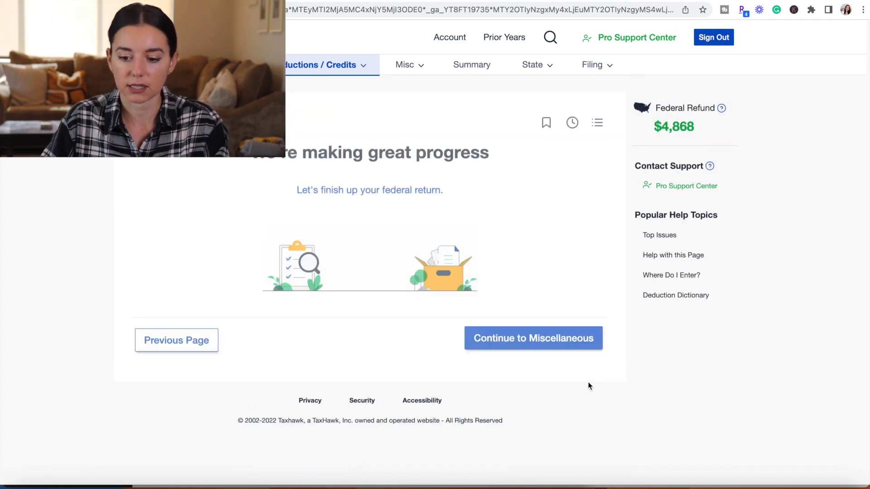
left_click(528, 349)
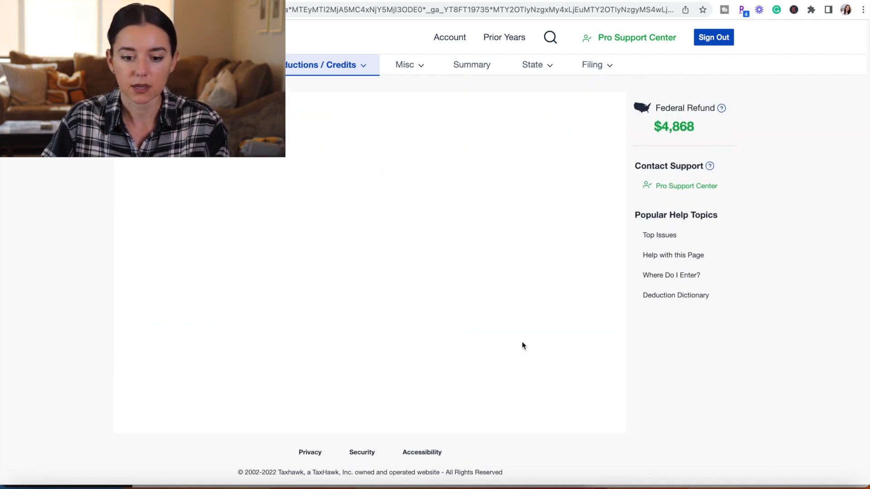
Look through the Miscellaneous Forms and Topics list and continue without starting any form.
scroll(329, 193, "down", 3)
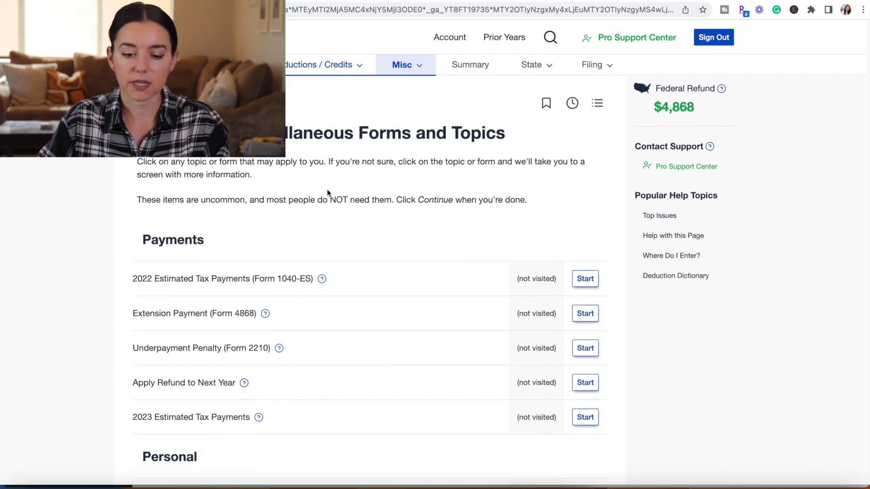
scroll(327, 189, "down", 3)
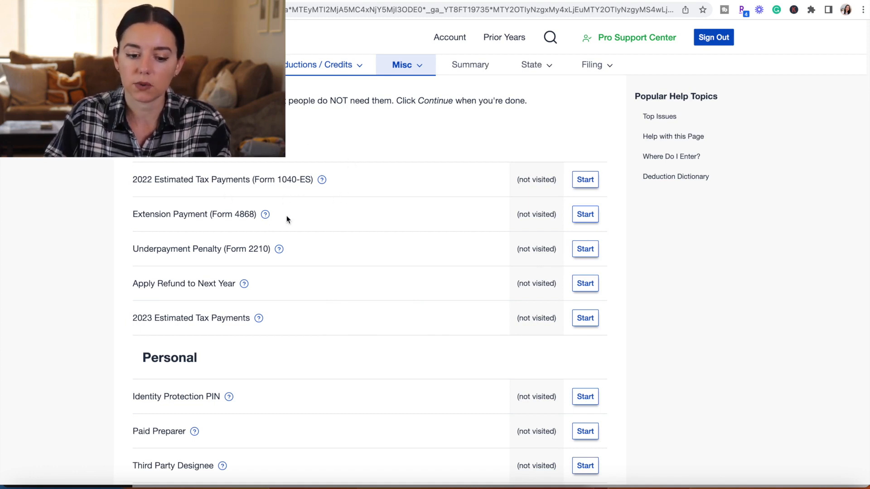
scroll(306, 212, "down", 1)
scroll(306, 212, "down", 5)
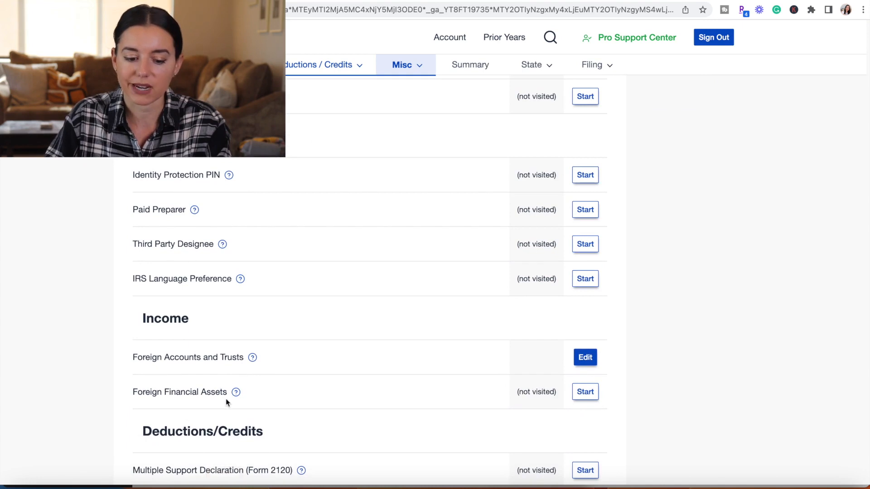
scroll(229, 399, "down", 2)
scroll(229, 397, "down", 5)
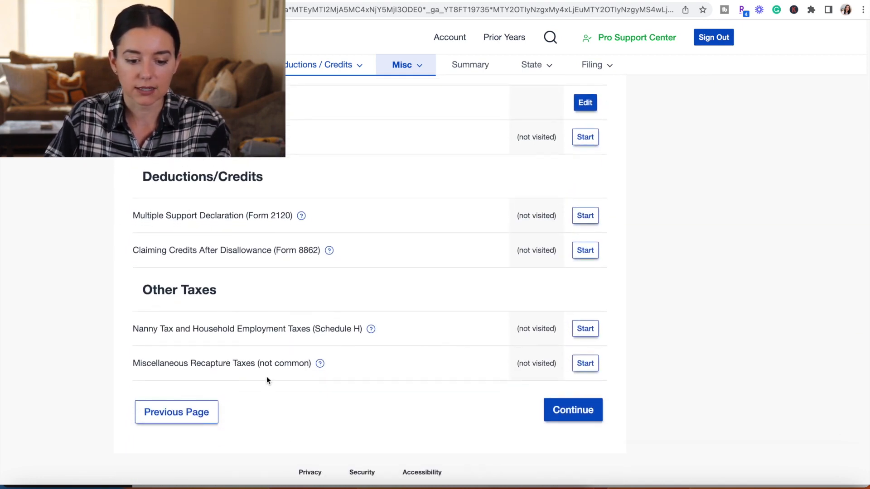
left_click(584, 420)
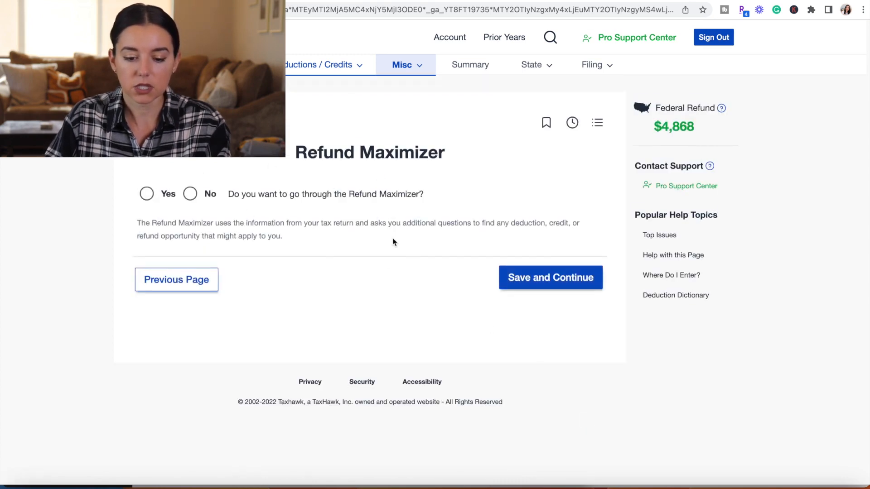
Answer Yes to going through the Refund Maximizer, and save No for all four questions about additional dependents.
left_click(146, 194)
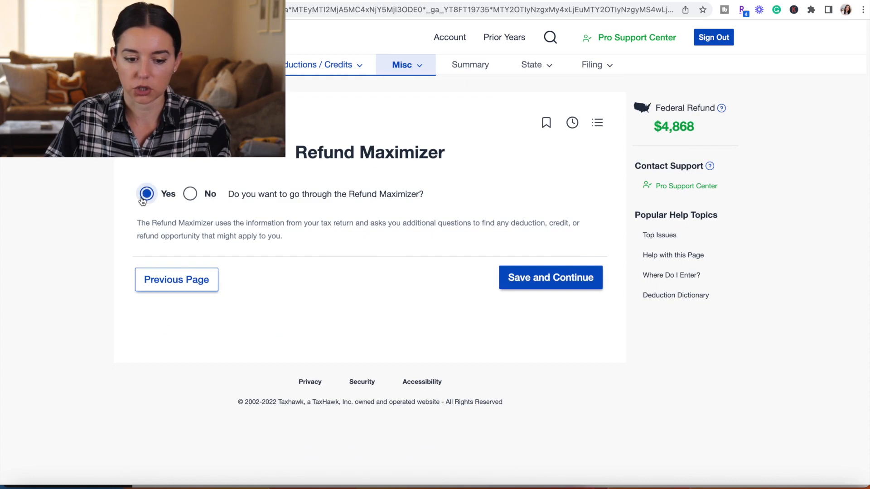
left_click(576, 285)
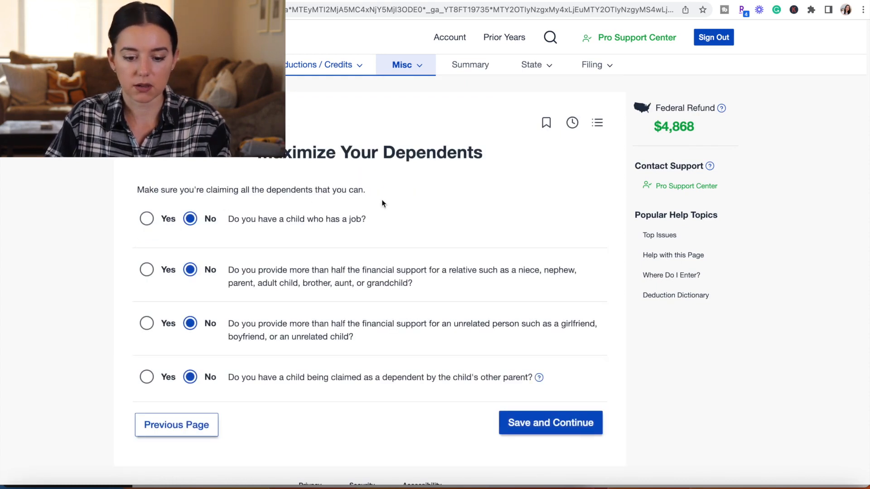
scroll(382, 235, "down", 2)
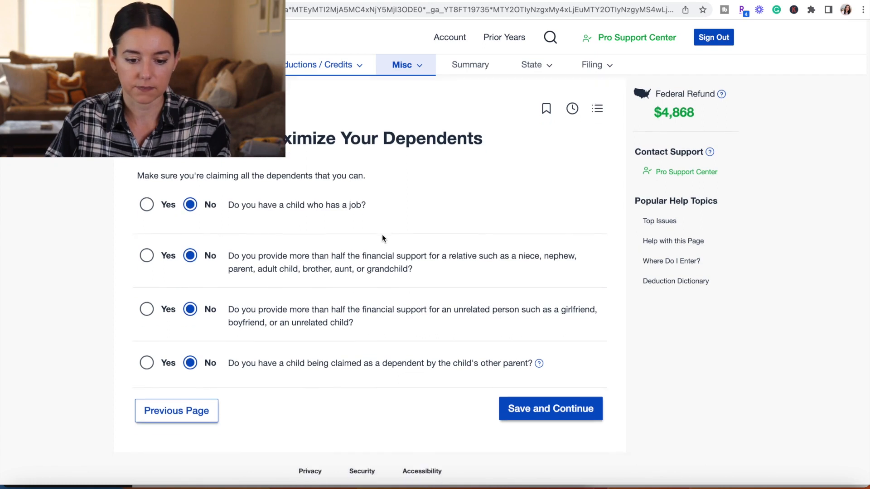
left_click(545, 396)
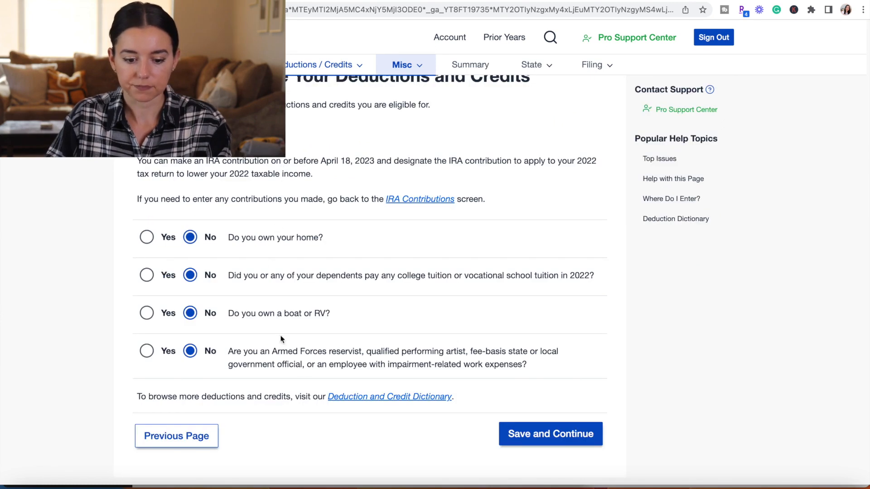
Save No for the home, tuition, boat or RV, and Armed Forces or special employee questions, and continue past the document check.
scroll(262, 261, "up", 1)
scroll(262, 260, "down", 1)
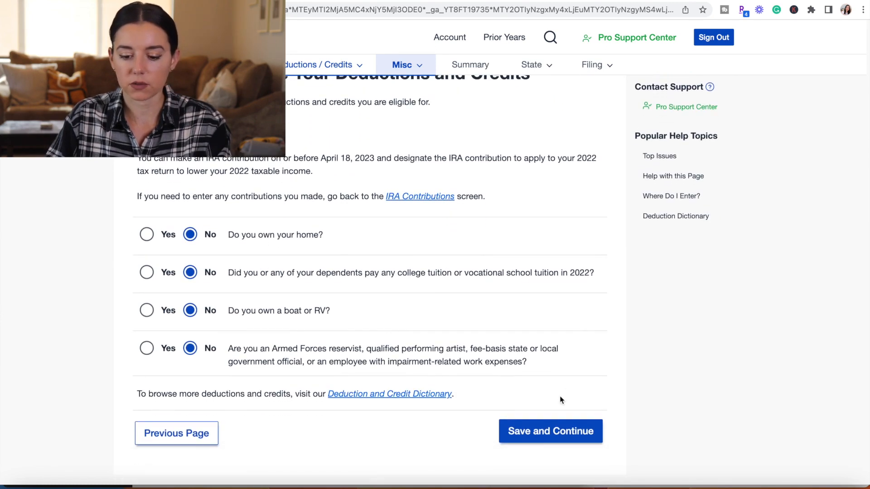
left_click(546, 437)
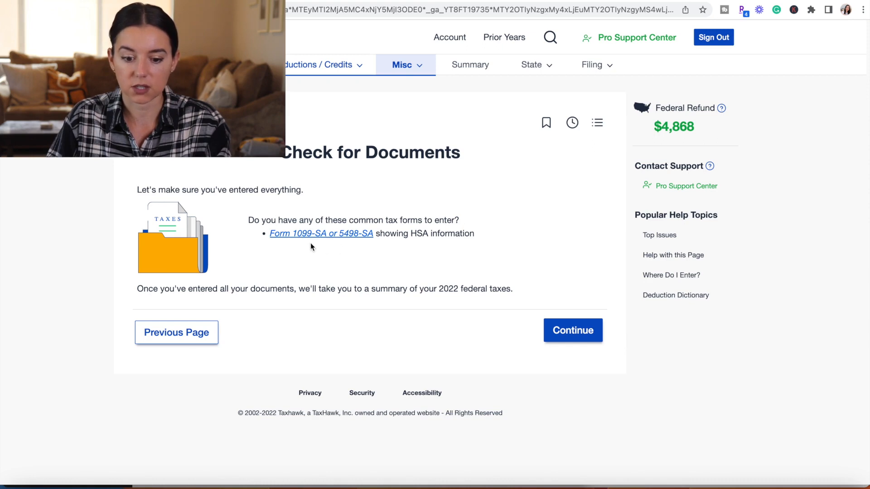
scroll(493, 257, "down", 1)
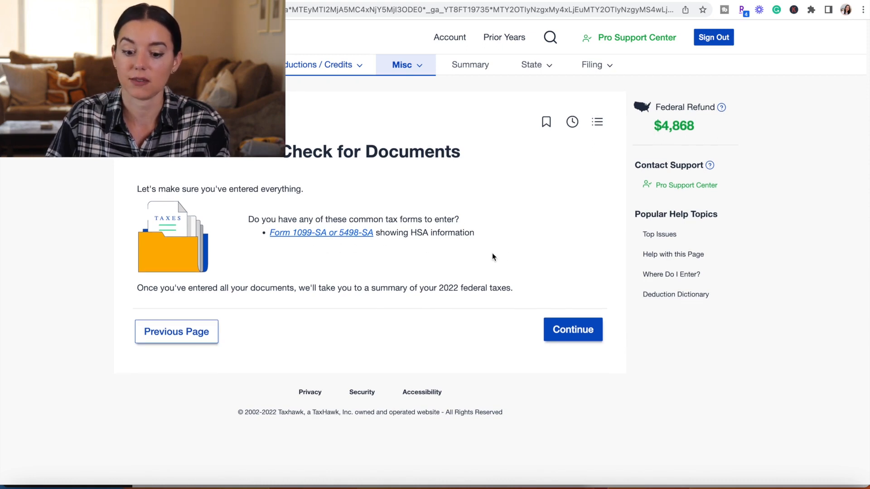
left_click(578, 331)
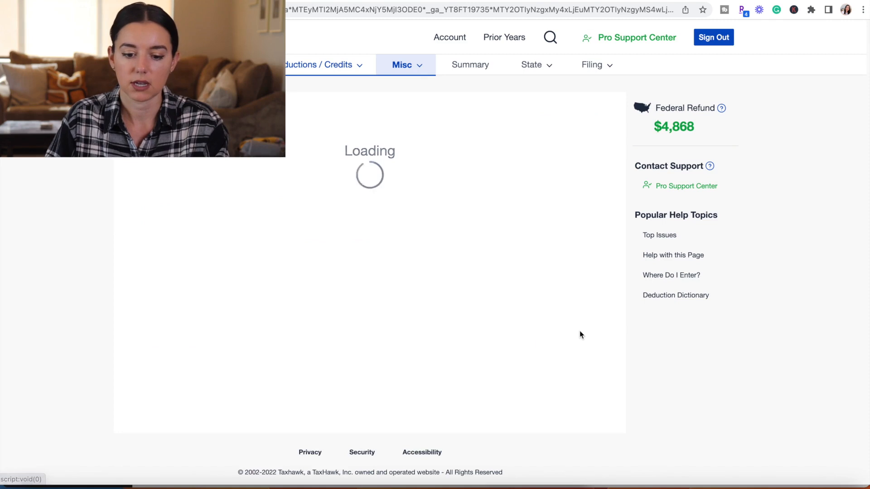
Review the Federal Tax Summary for 2021 and 2022, from total income through total refund and the IRS e-file notice.
scroll(424, 267, "down", 1)
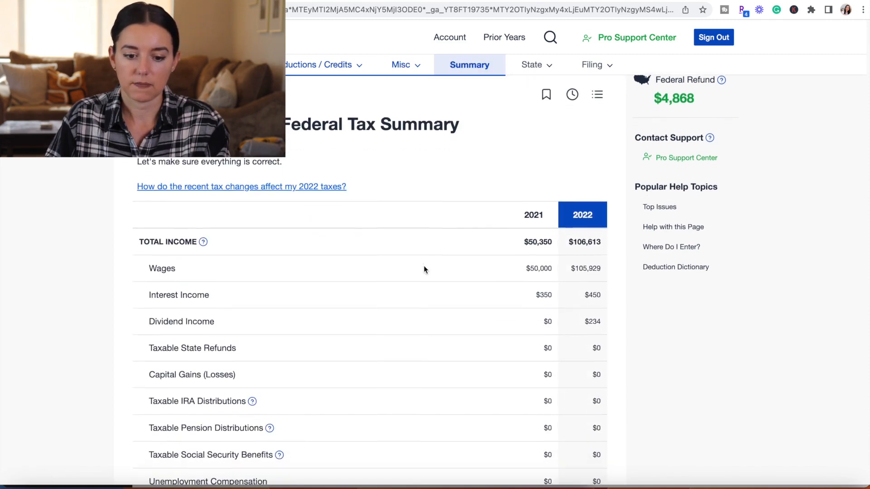
scroll(423, 266, "down", 8)
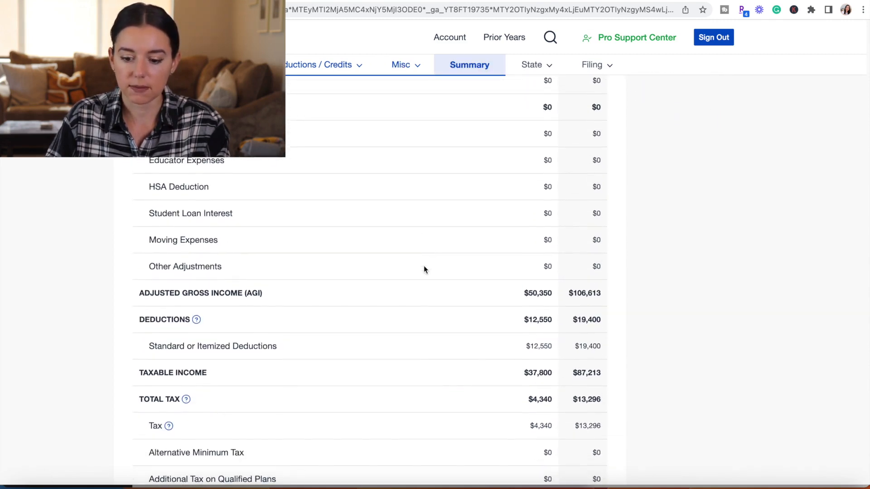
scroll(424, 267, "down", 4)
scroll(424, 269, "down", 5)
scroll(424, 270, "down", 1)
scroll(423, 266, "down", 2)
scroll(423, 265, "down", 1)
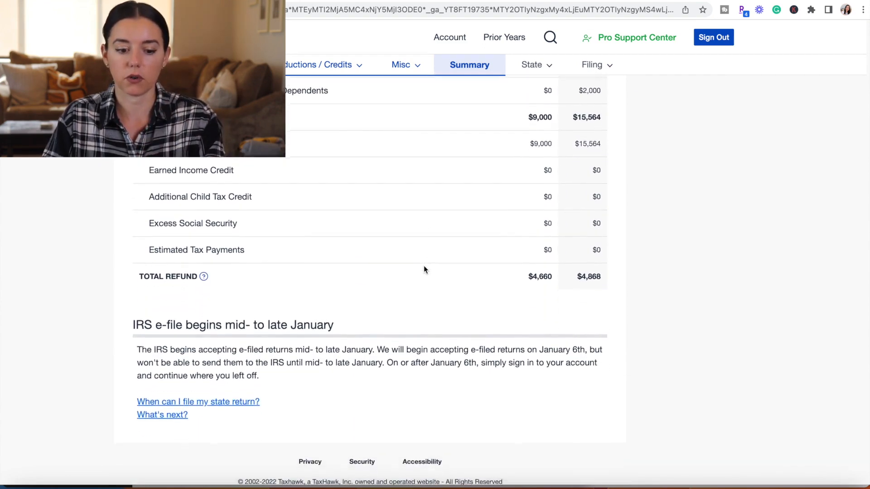
scroll(425, 269, "down", 1)
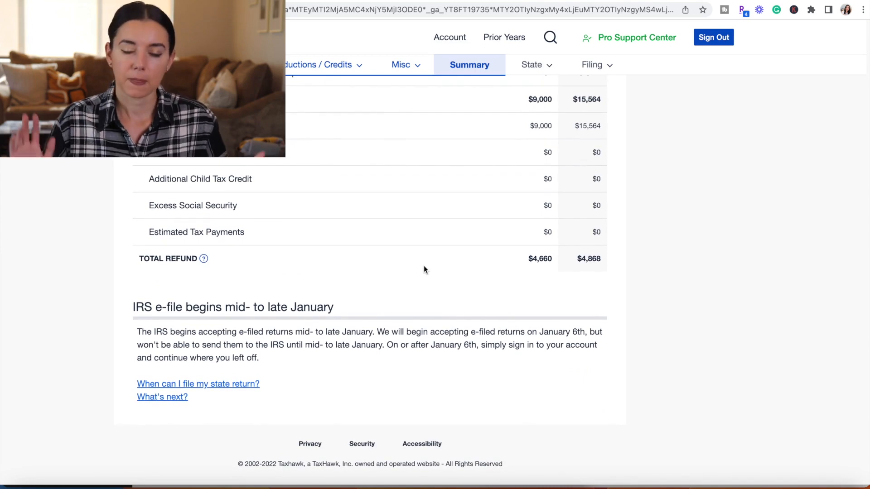